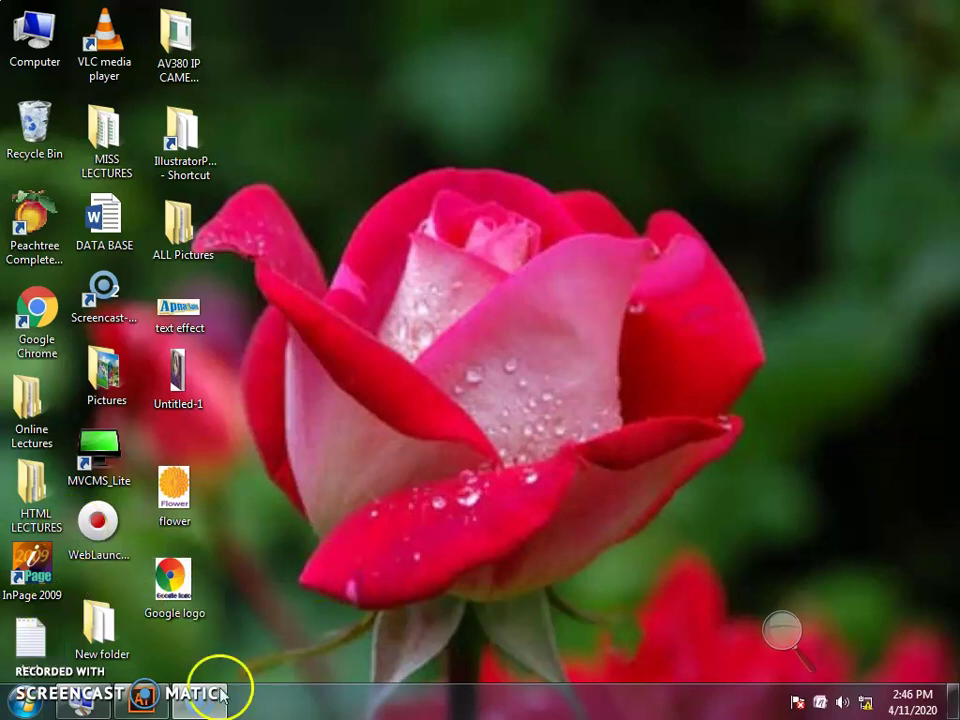
Step: Launch InPage 2009 from the desktop and dismiss the registry update error
double_click(52, 594)
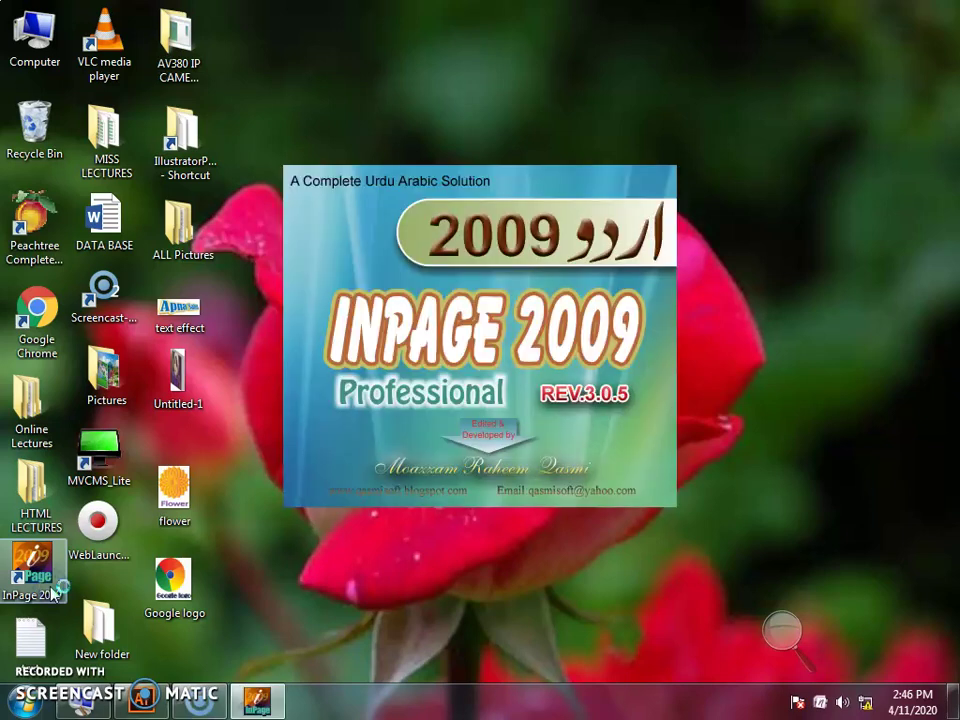
click(568, 393)
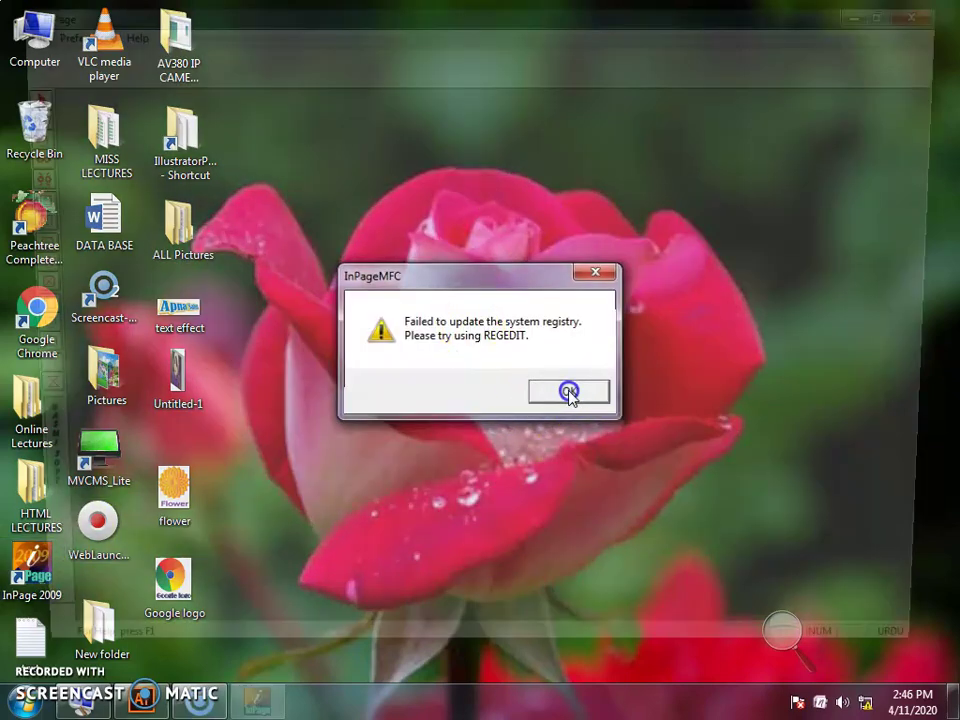
Step: Create a new A4 InPage document with 72pt text size and place the cursor in its text frame
click(17, 30)
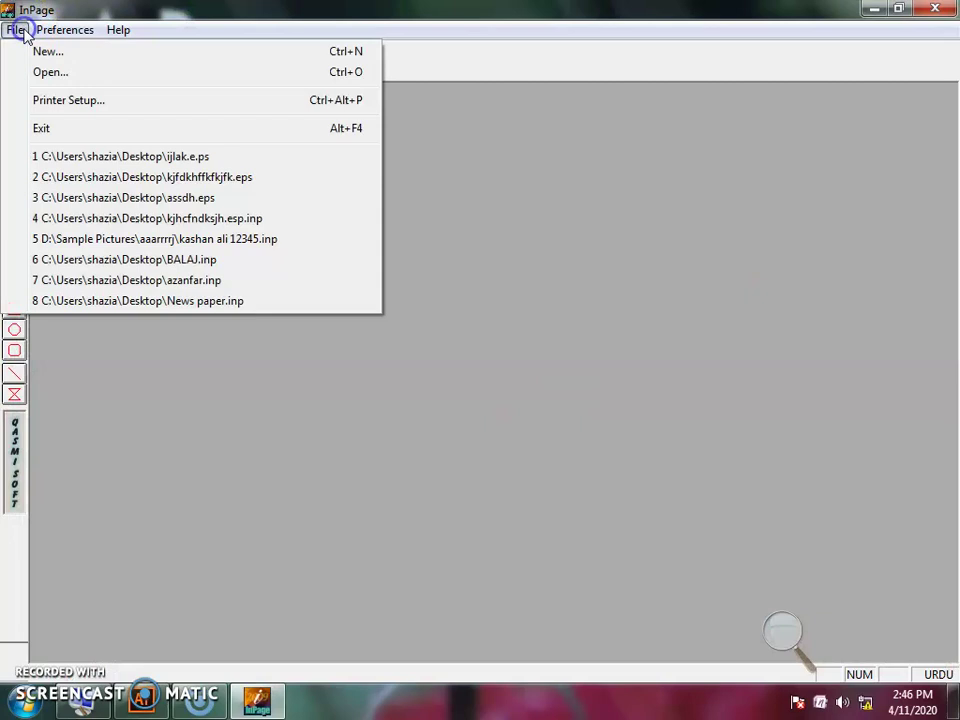
click(87, 53)
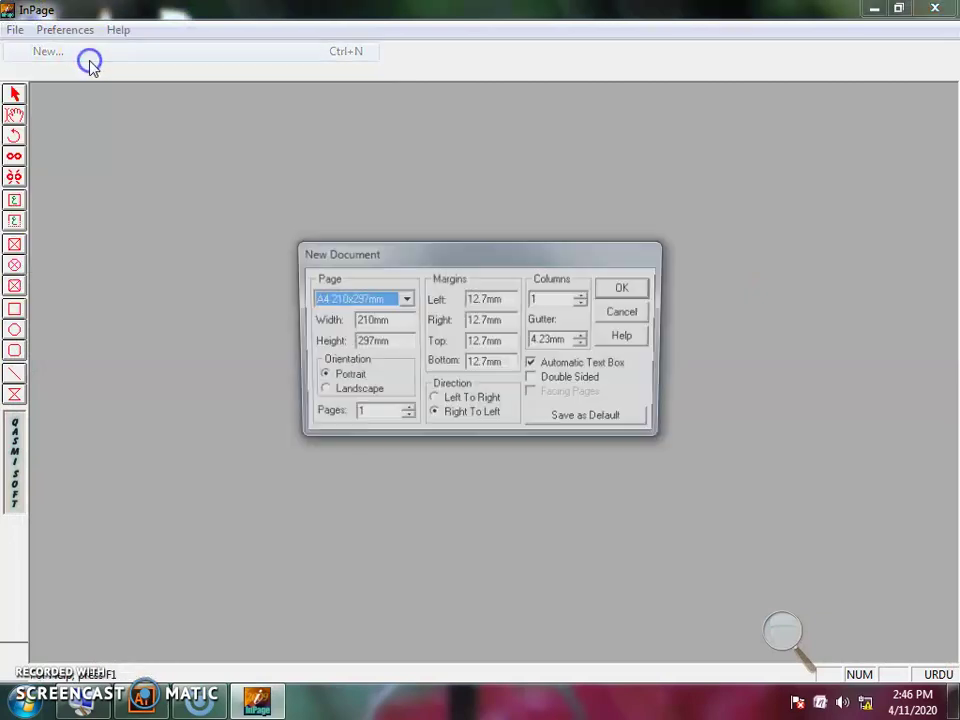
click(635, 288)
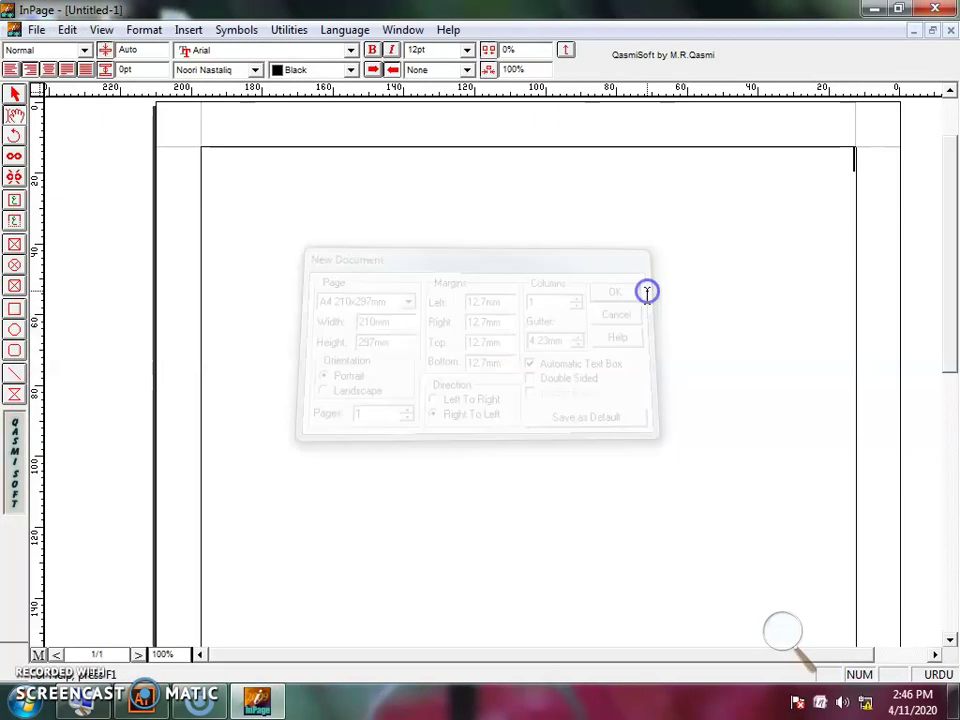
click(465, 50)
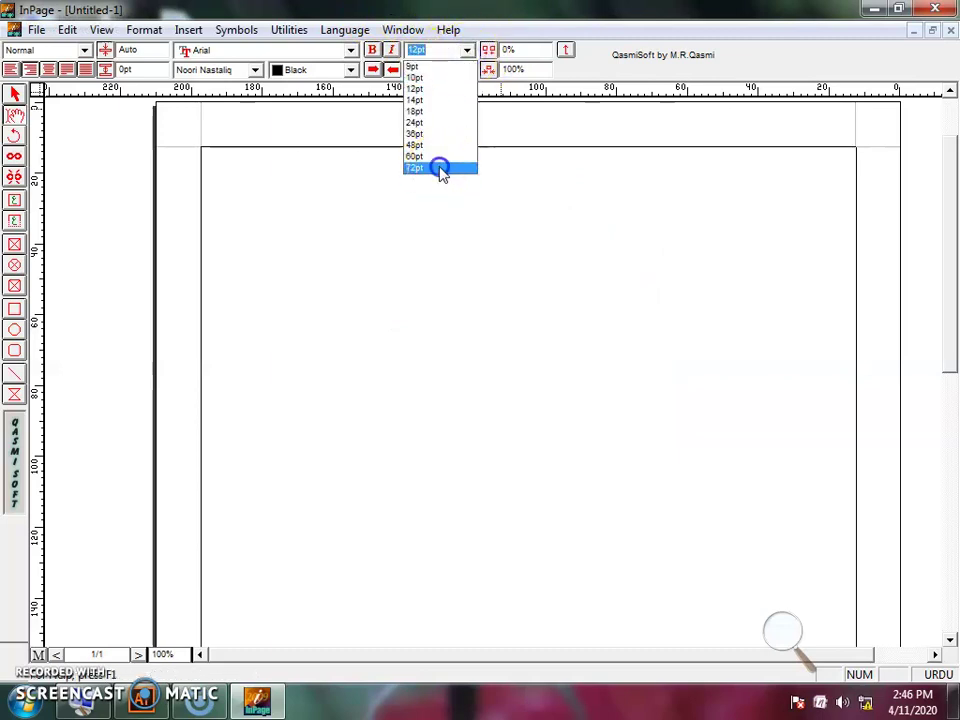
click(440, 170)
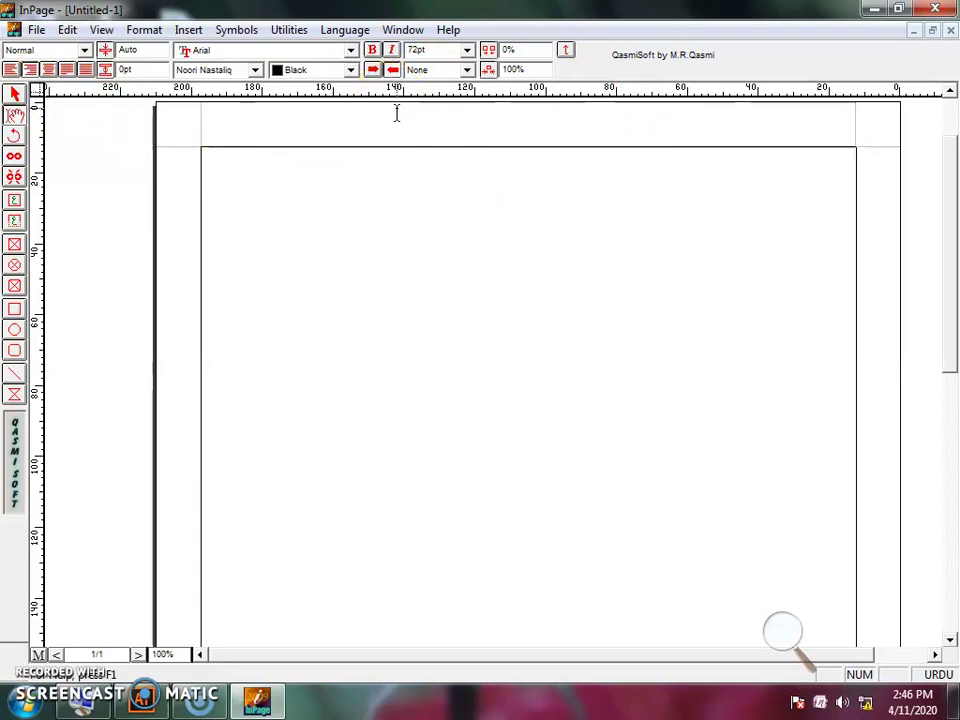
click(527, 180)
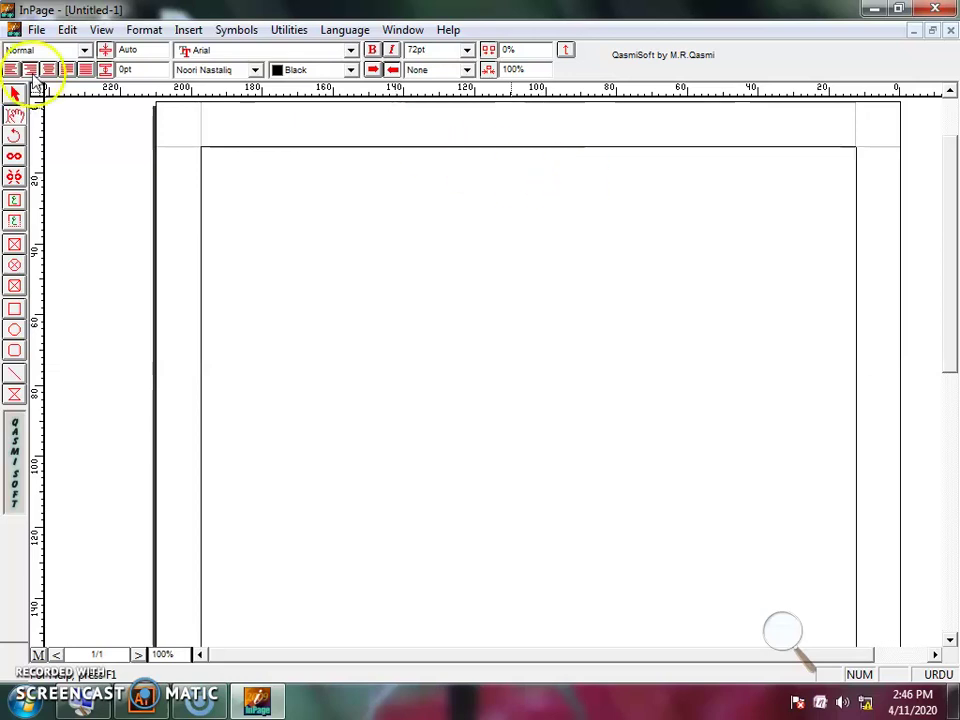
Step: Keep Phonetic as the keyboard layout in Keyboard Preferences and view its key map
click(135, 30)
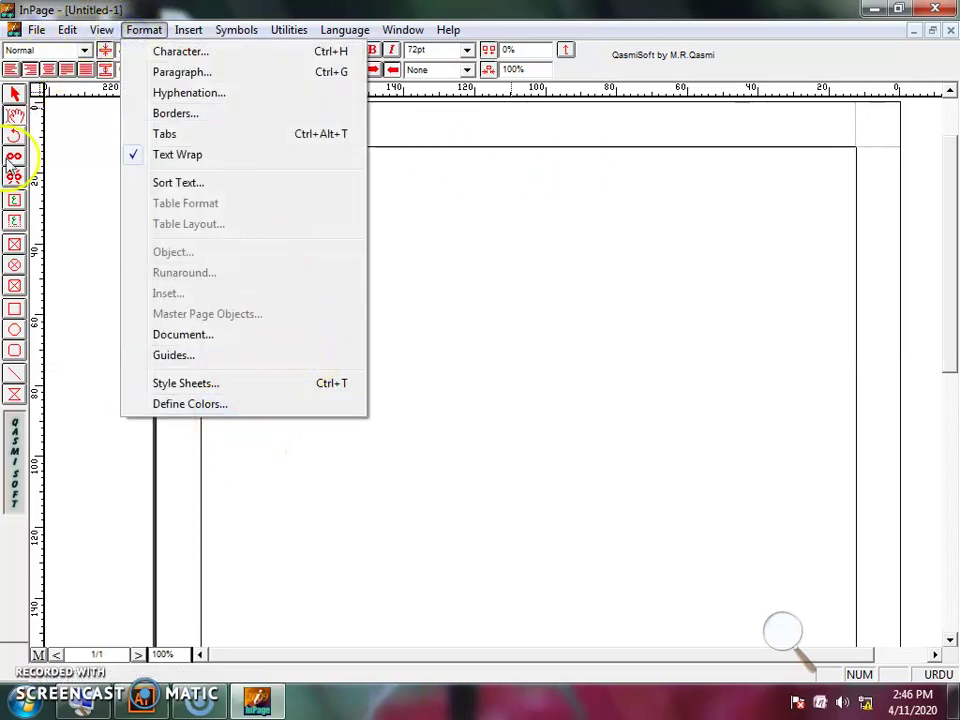
click(67, 30)
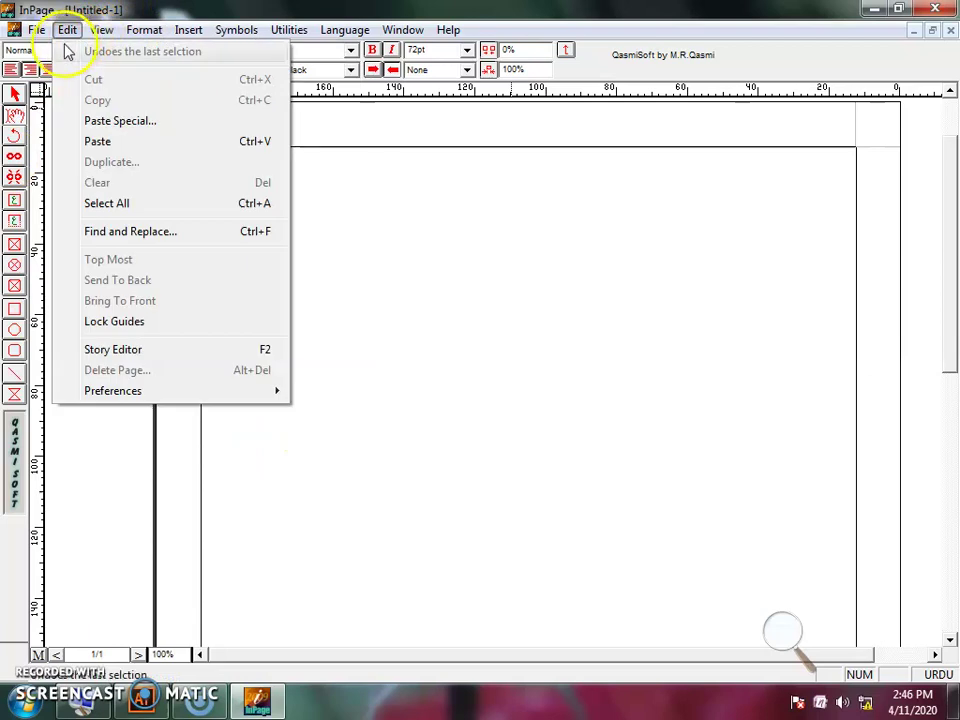
mouse_move(113, 391)
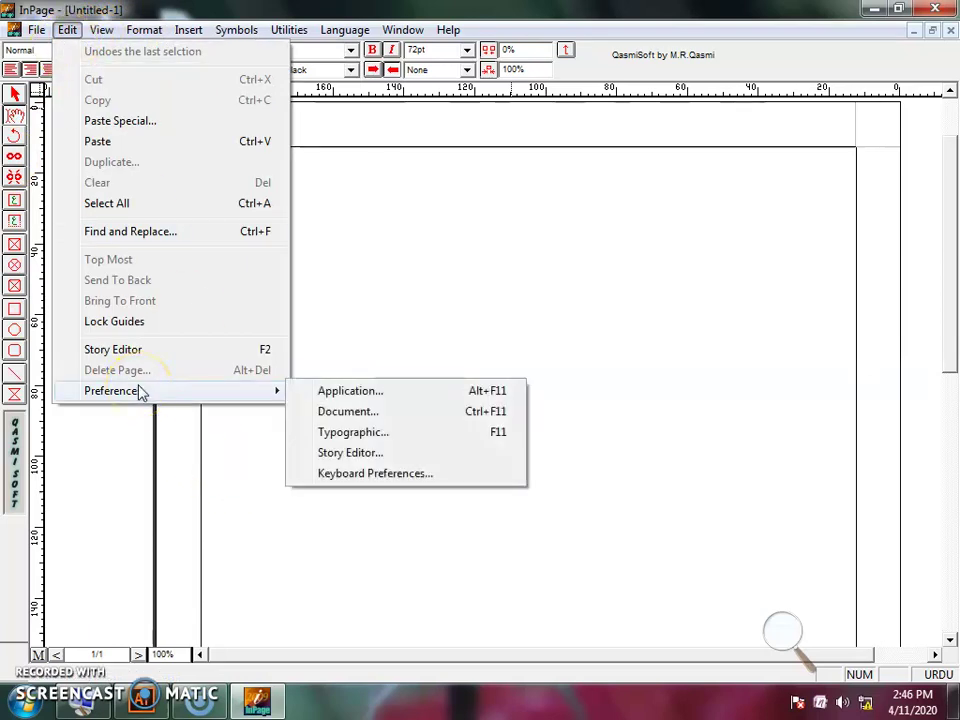
click(367, 476)
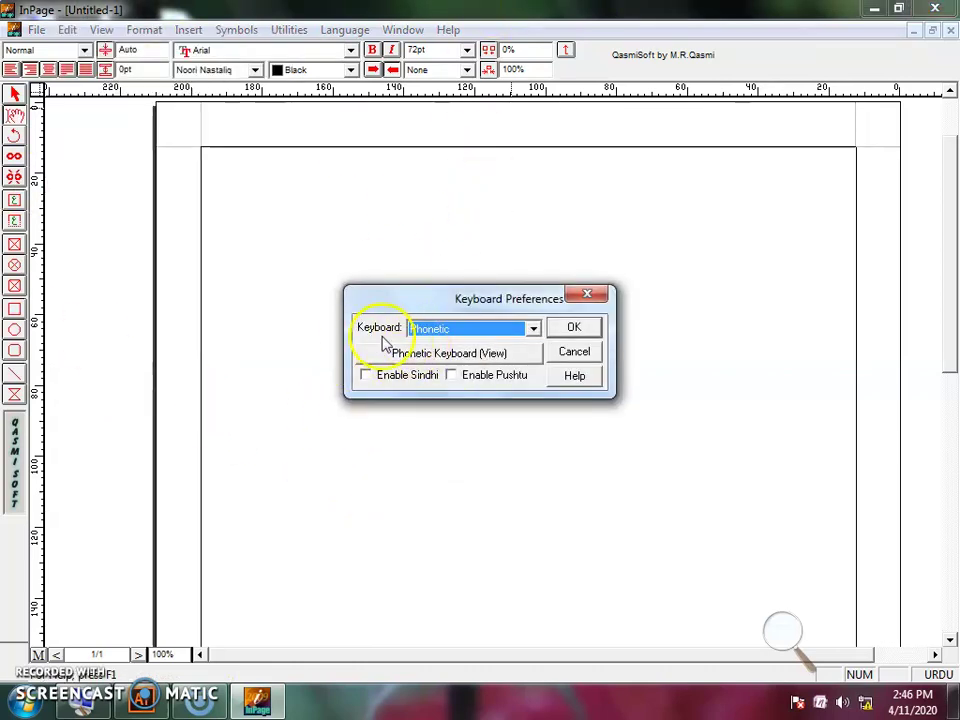
click(443, 335)
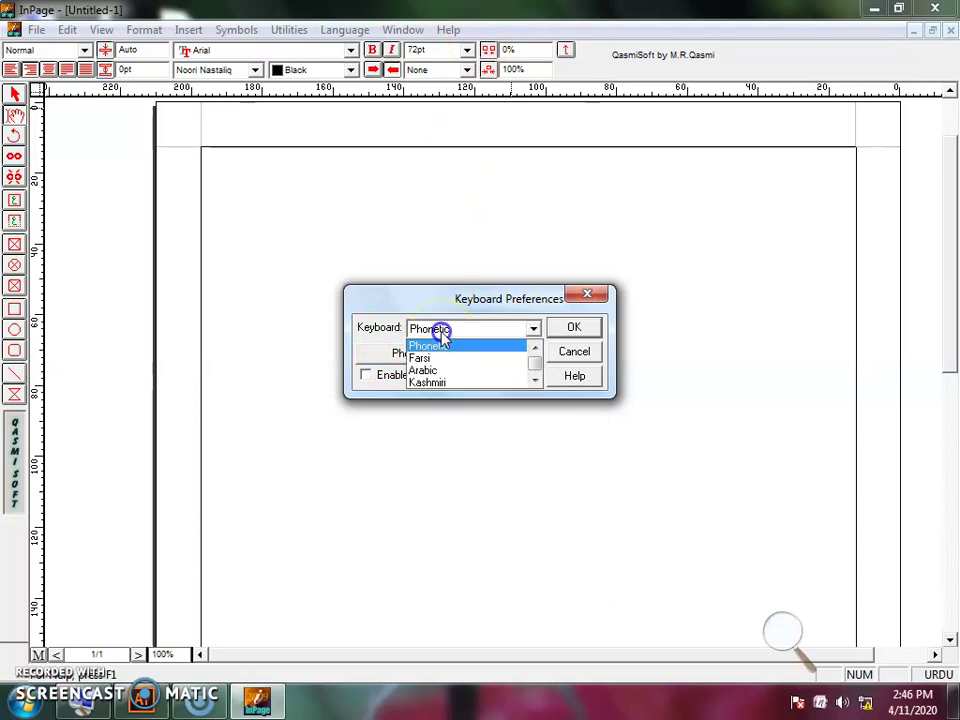
click(437, 348)
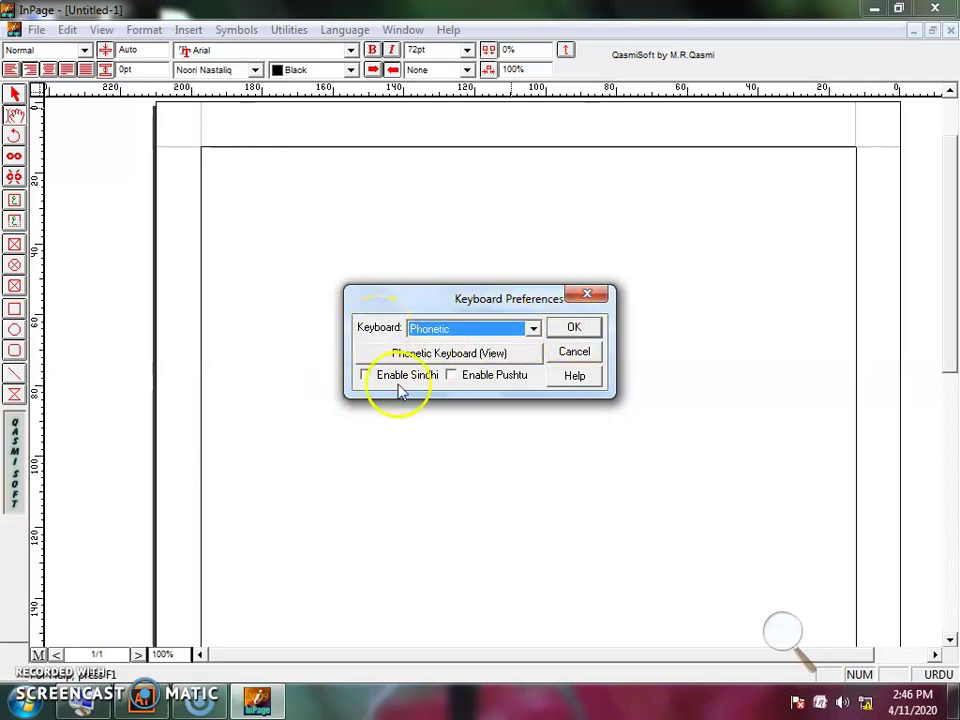
click(480, 352)
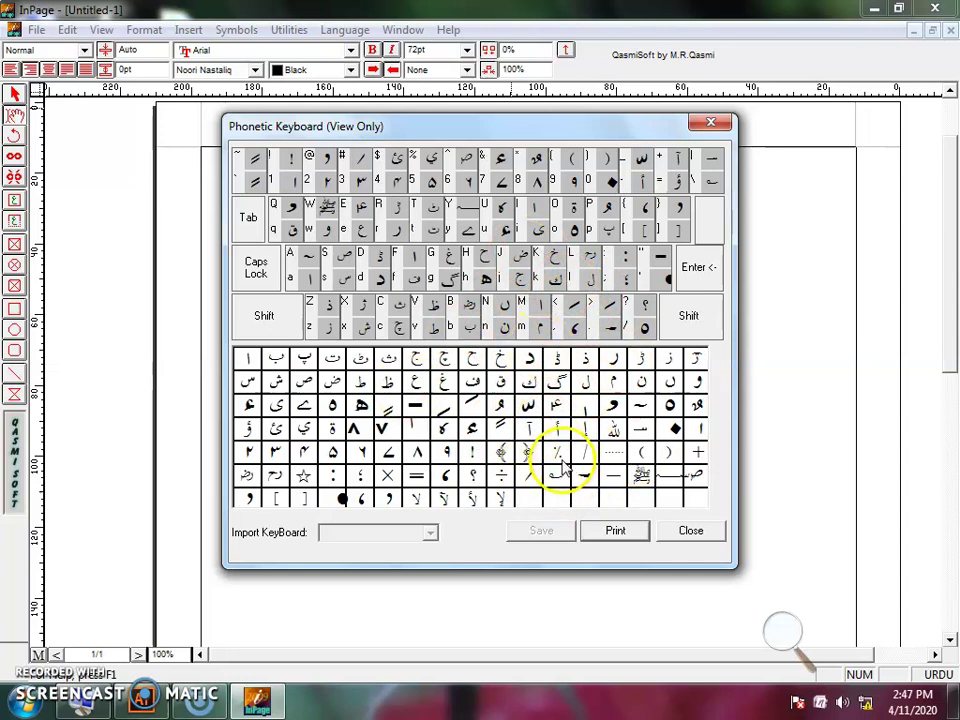
Step: Close the Phonetic key map and confirm Keyboard Preferences
click(683, 538)
click(574, 325)
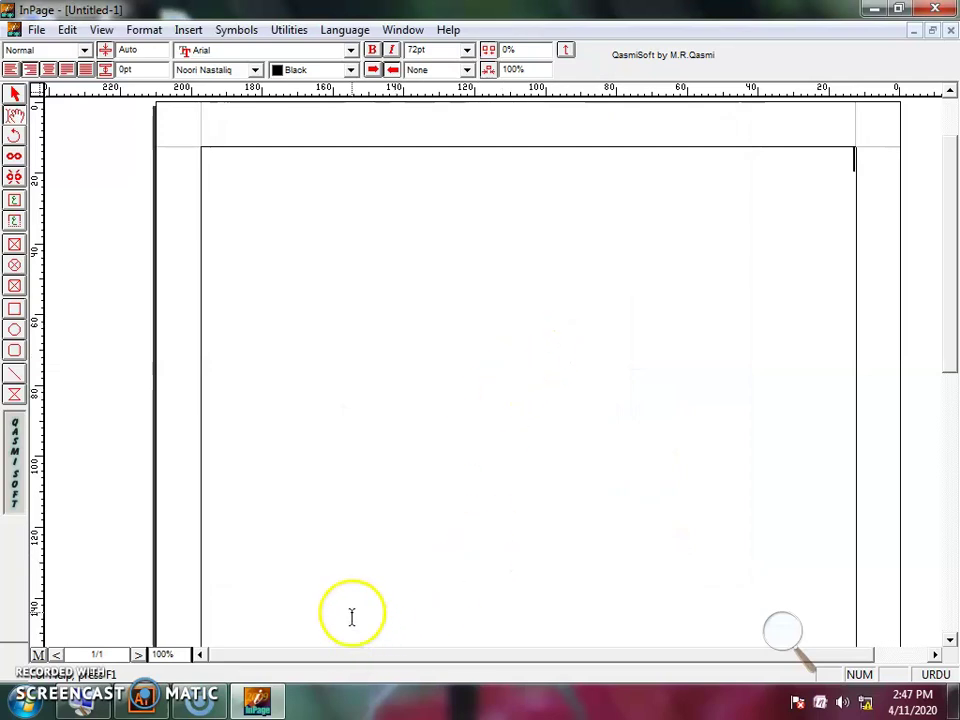
click(607, 178)
Step: Type 'pnasaHl' phonetically to produce the Urdu heading اپنا ساحل, then leave text editing
text(اpn)
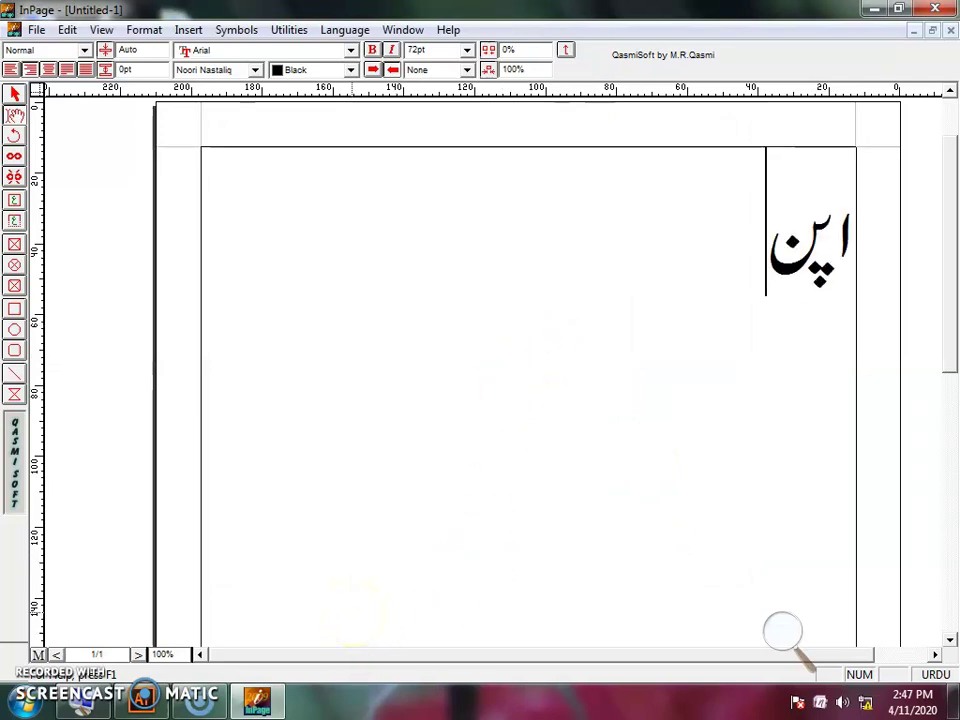
text(asa)
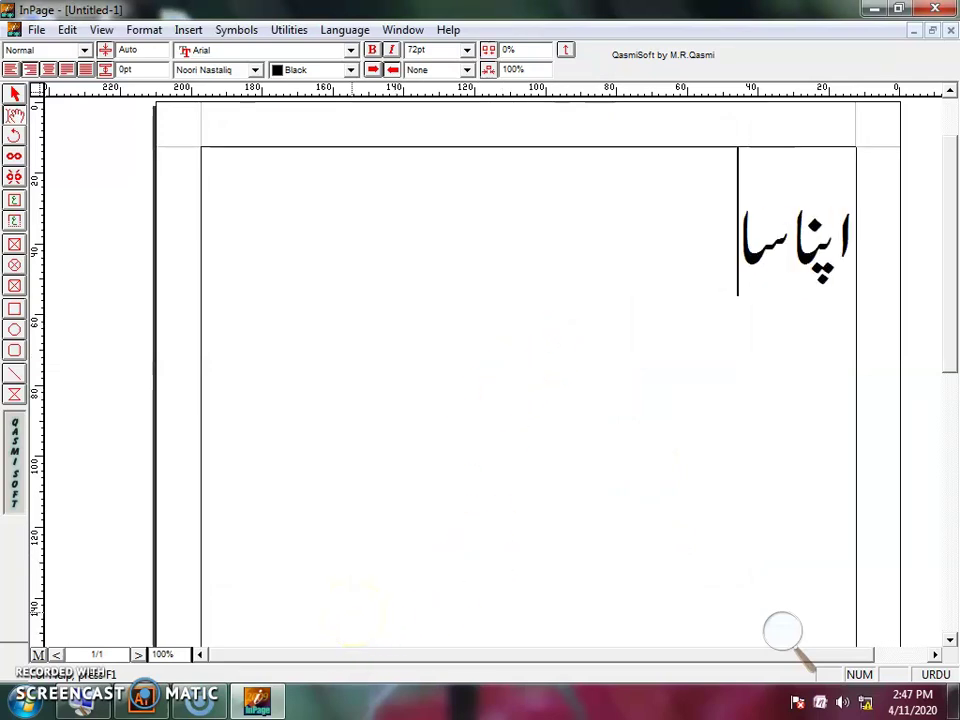
text(Hl)
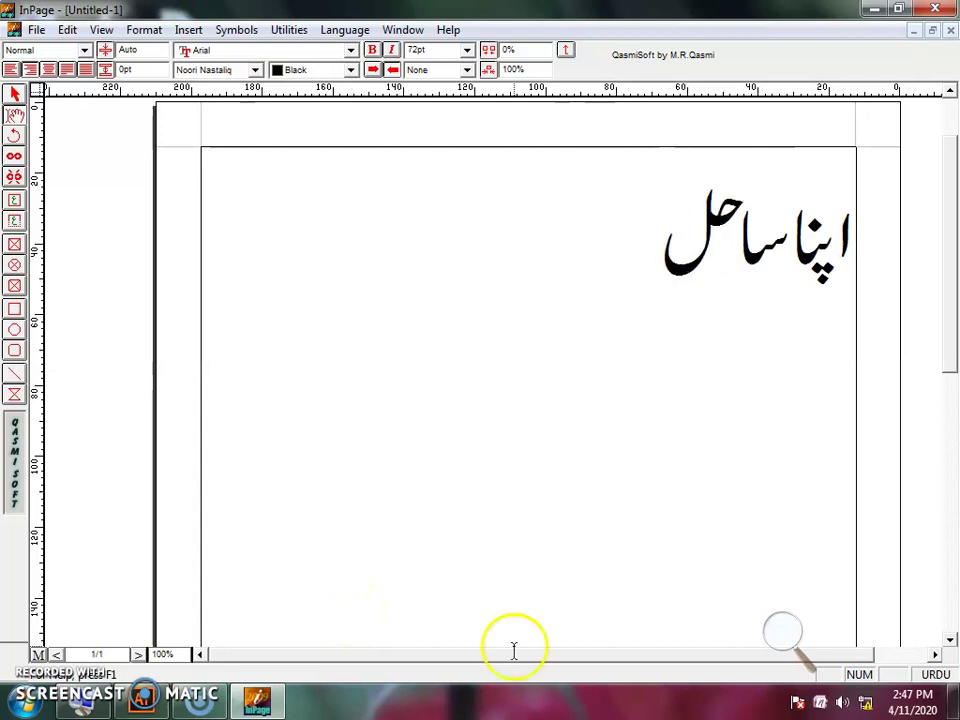
click(15, 95)
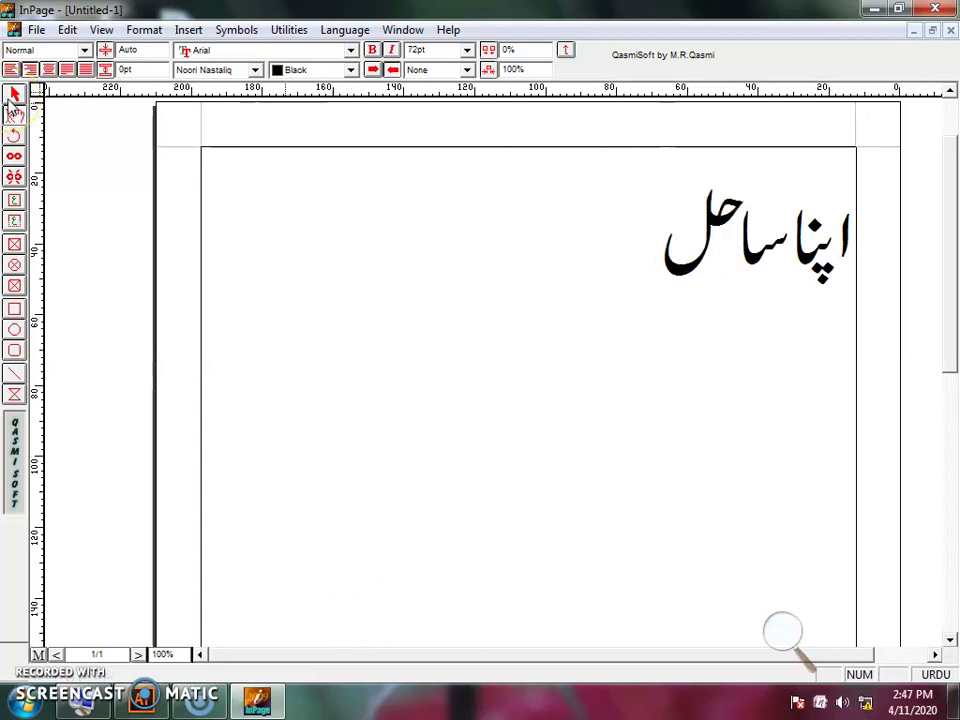
Step: Select the Urdu heading and try the Akram and Diwani fonts on it
click(15, 115)
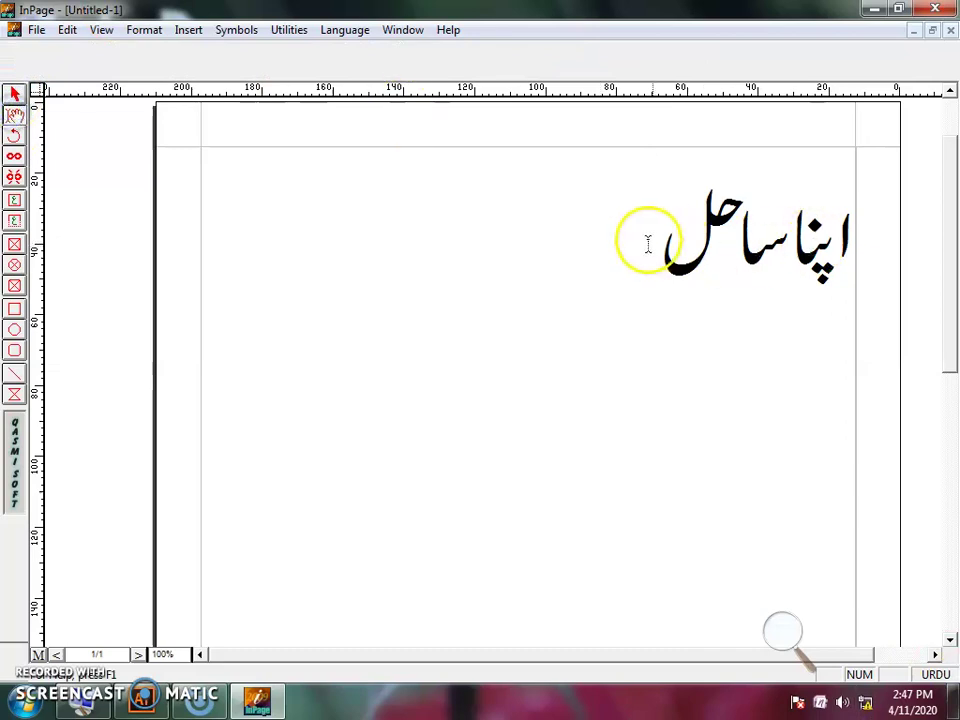
drag(647, 240, 861, 242)
click(256, 69)
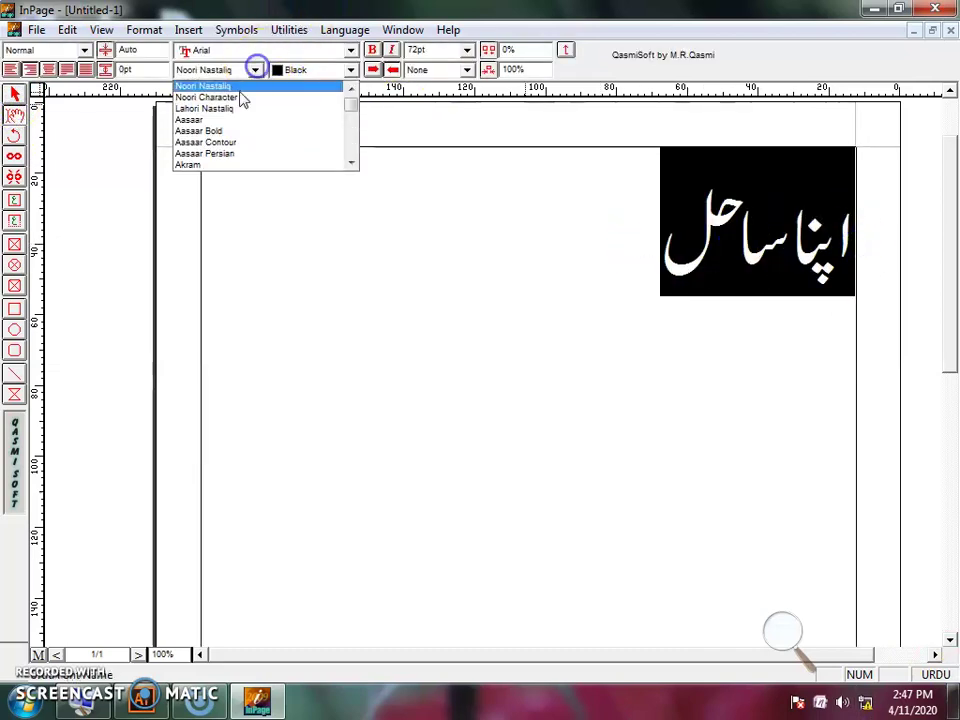
click(210, 165)
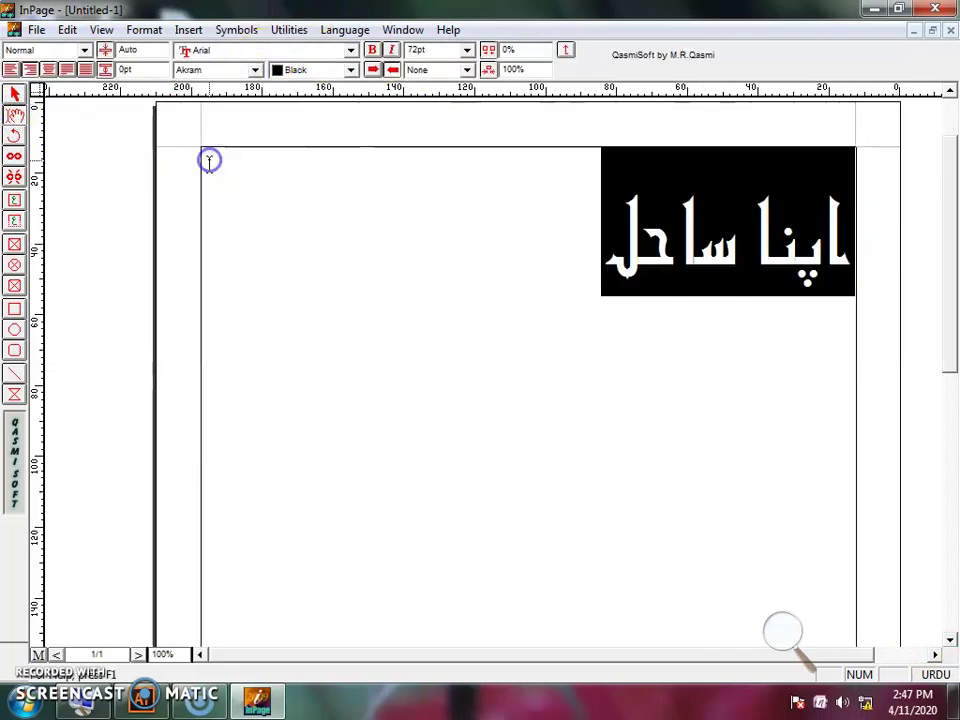
click(222, 70)
scroll(236, 102, down, 1)
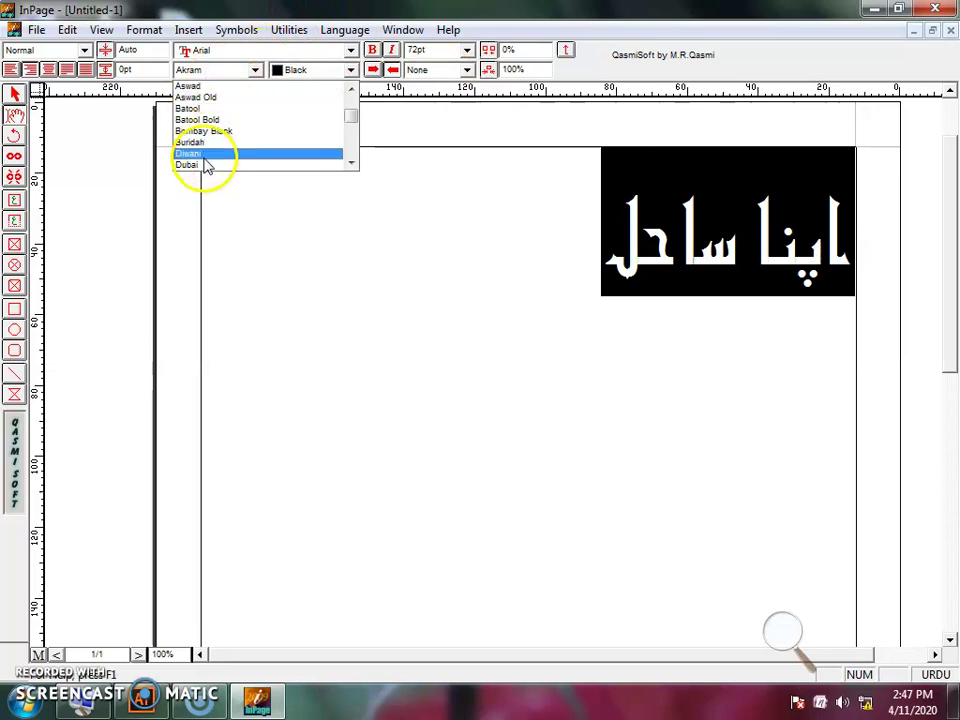
click(204, 155)
Step: Try the Masjid font, then settle on Trad Arabic Bold for the heading
click(231, 70)
scroll(234, 120, down, 2)
click(225, 165)
click(231, 70)
scroll(234, 135, down, 2)
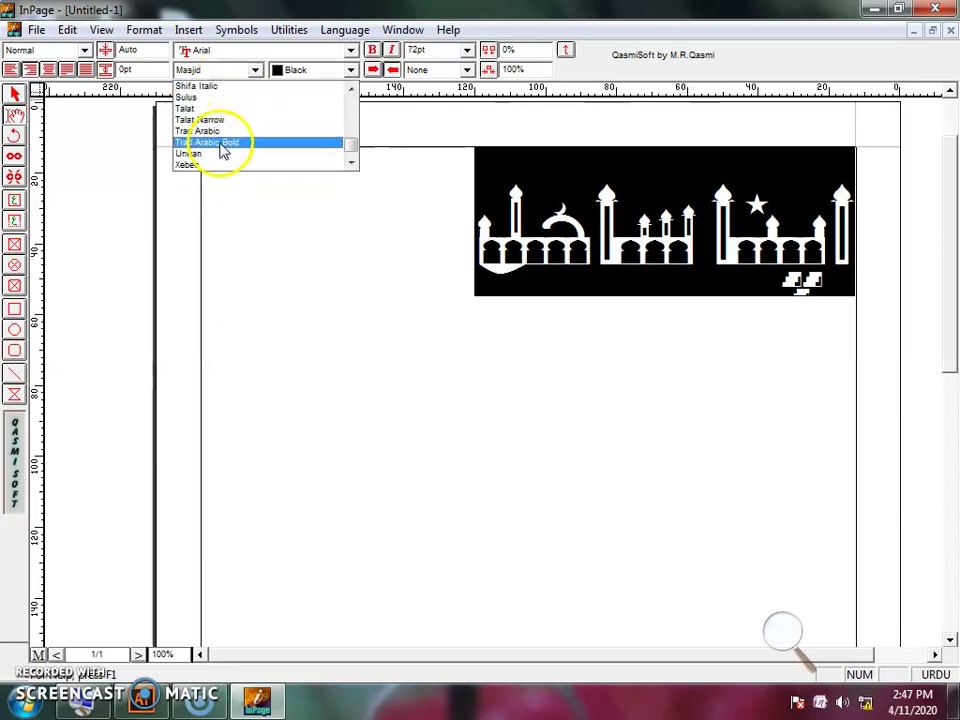
click(221, 147)
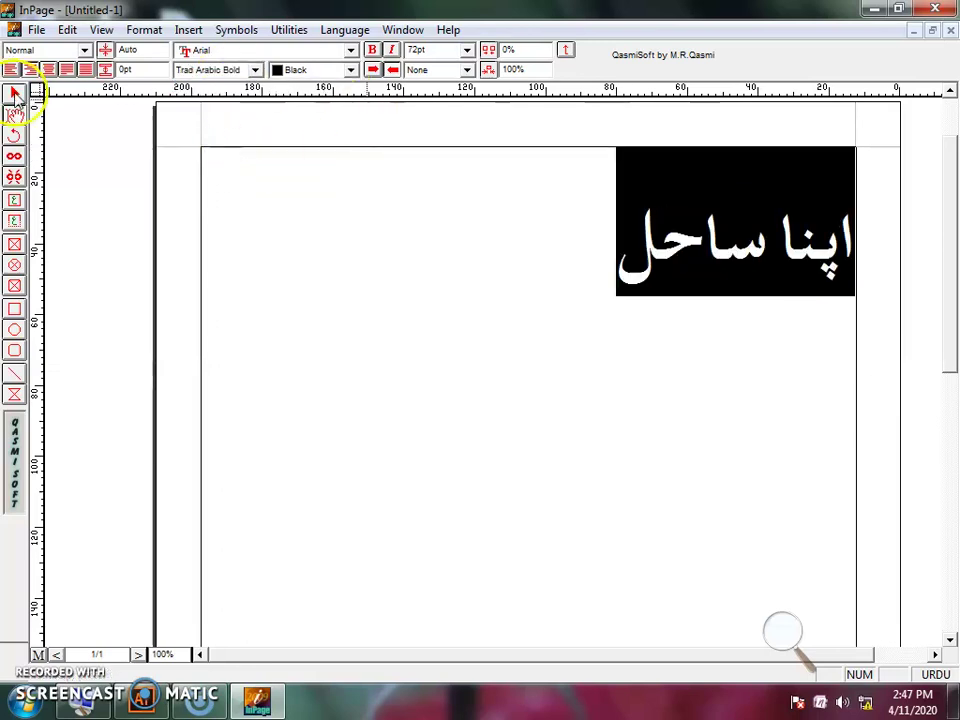
click(15, 95)
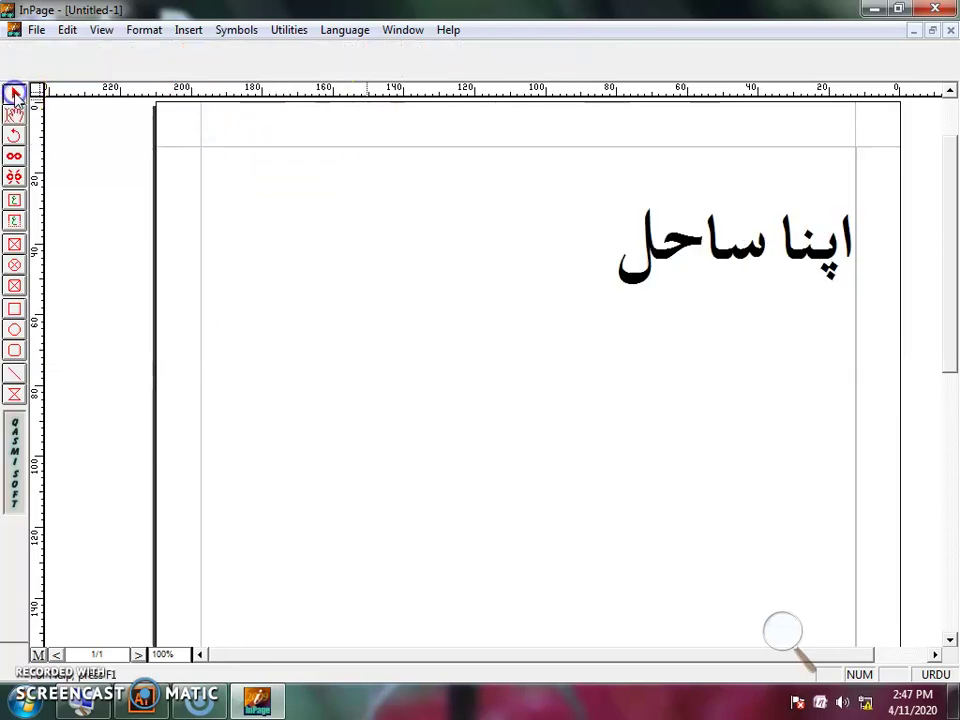
Step: Select the text frame holding the Urdu heading as an object
click(446, 148)
click(447, 150)
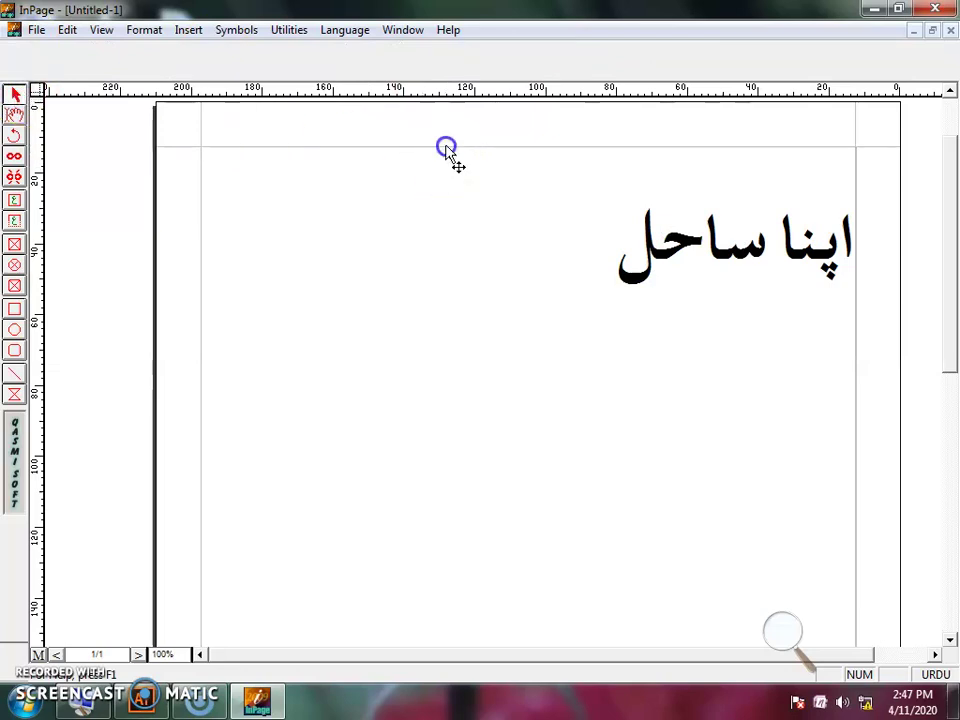
click(14, 115)
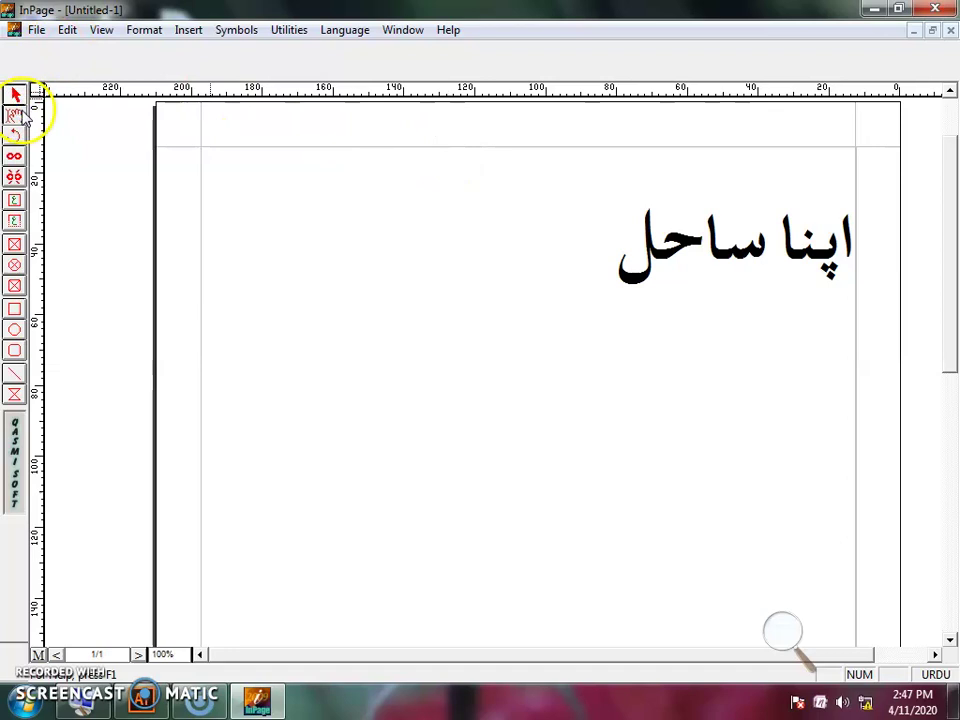
click(236, 215)
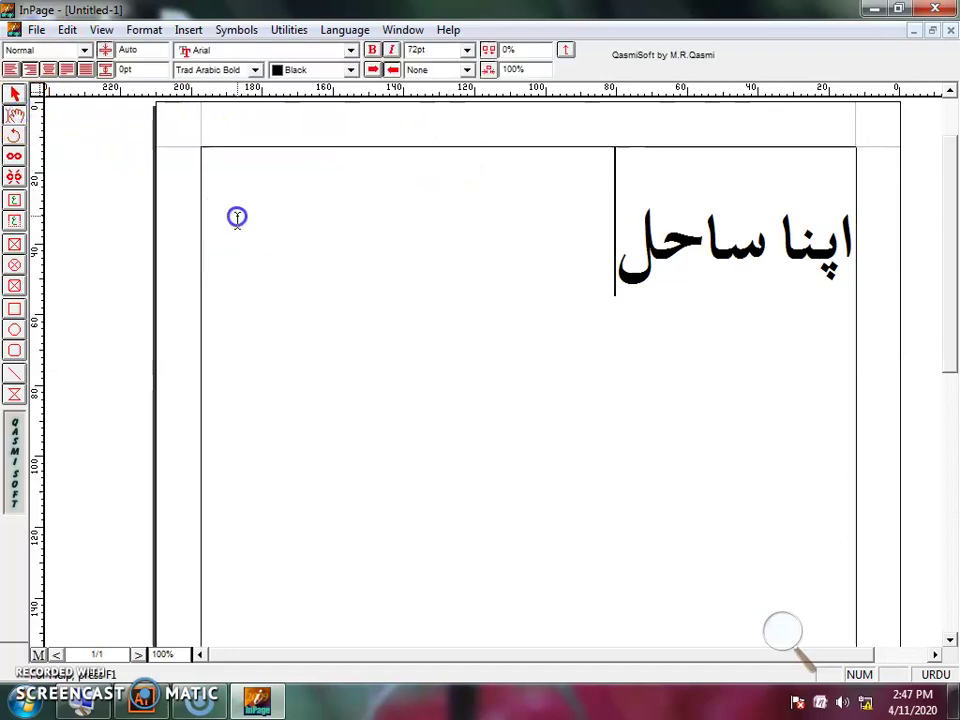
click(367, 150)
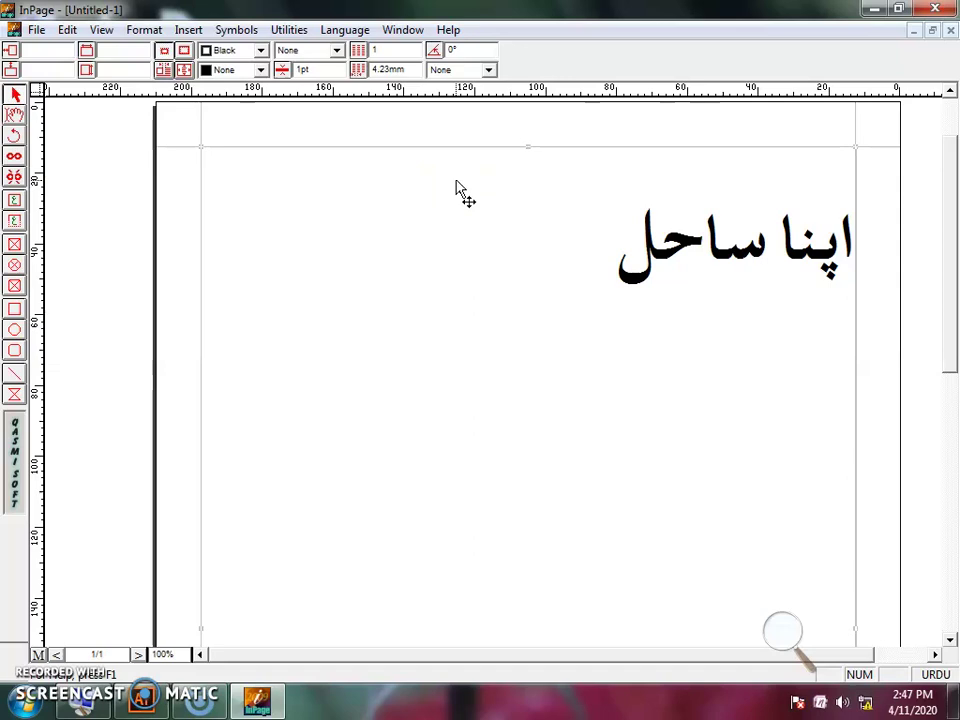
Step: Minimize InPage and paste the copied Urdu heading into Illustrator, where it appears garbled
click(869, 10)
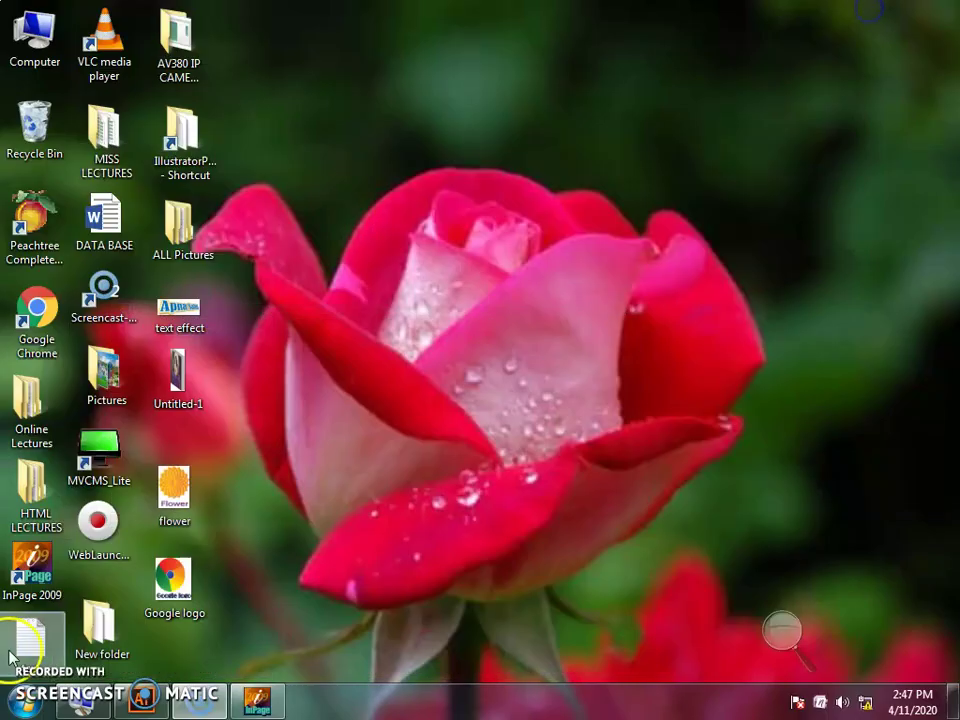
click(142, 705)
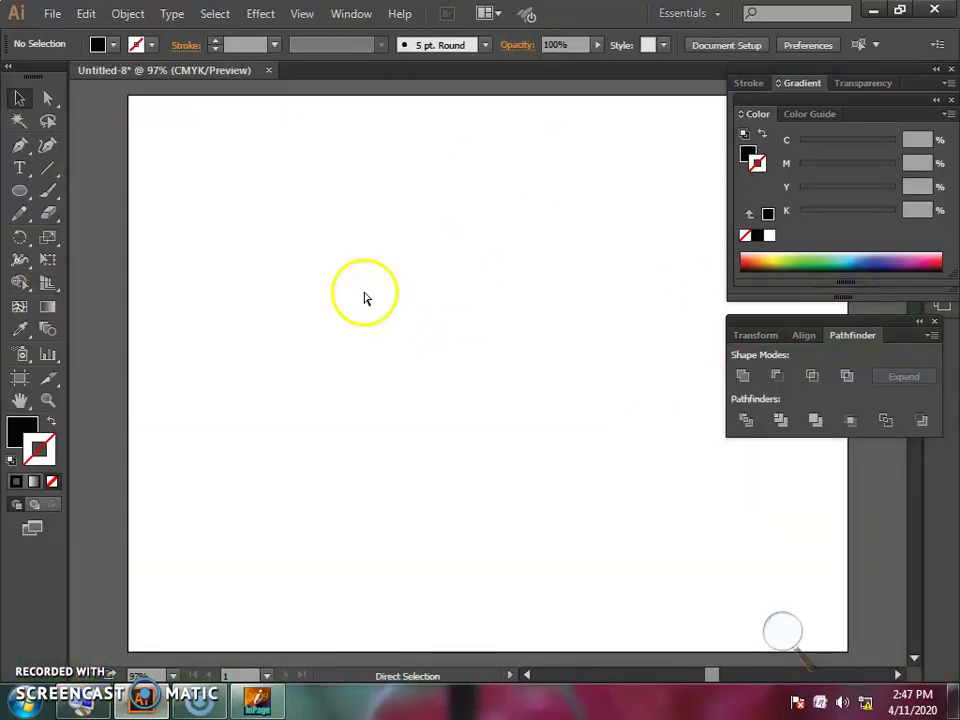
key(ctrl+v)
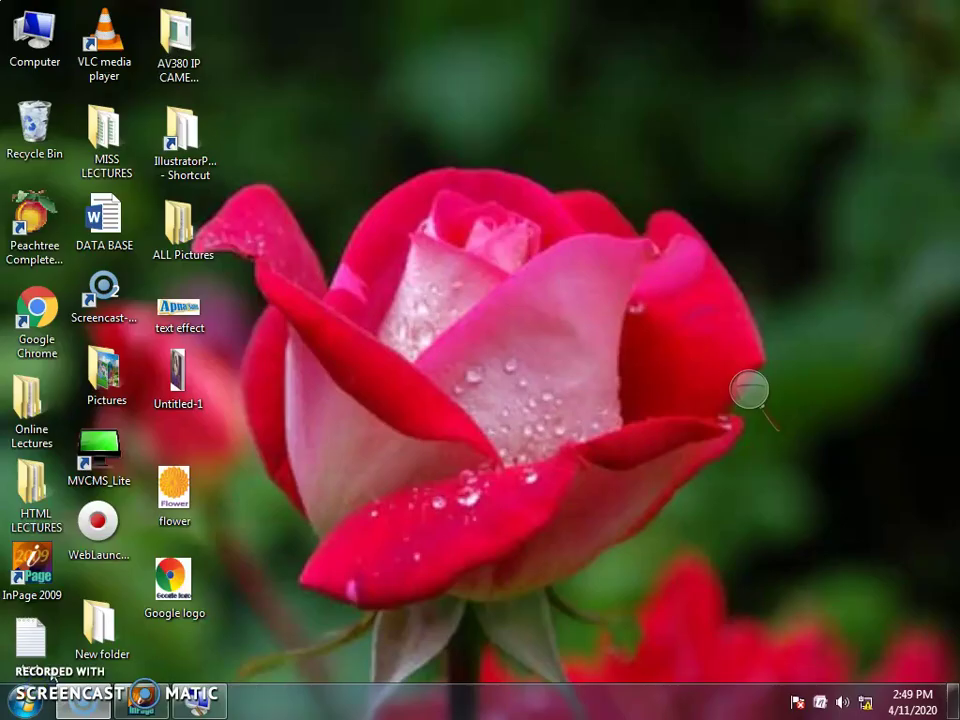
Step: Launch the IllustratorPortable application from its folder and close the Magnifier
click(170, 140)
double_click(170, 142)
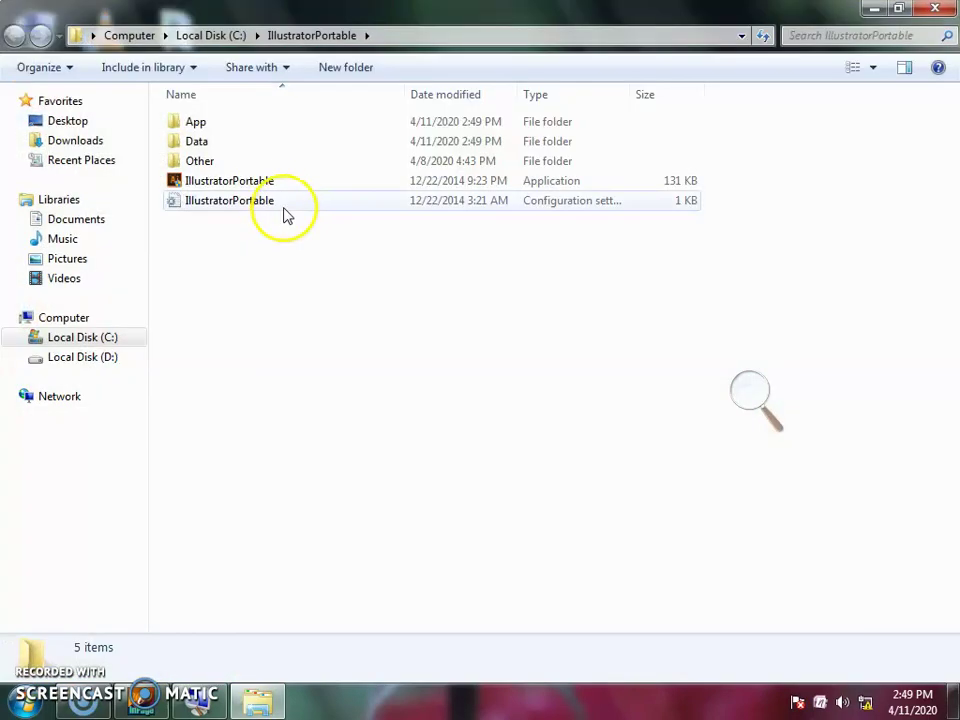
click(276, 185)
double_click(276, 185)
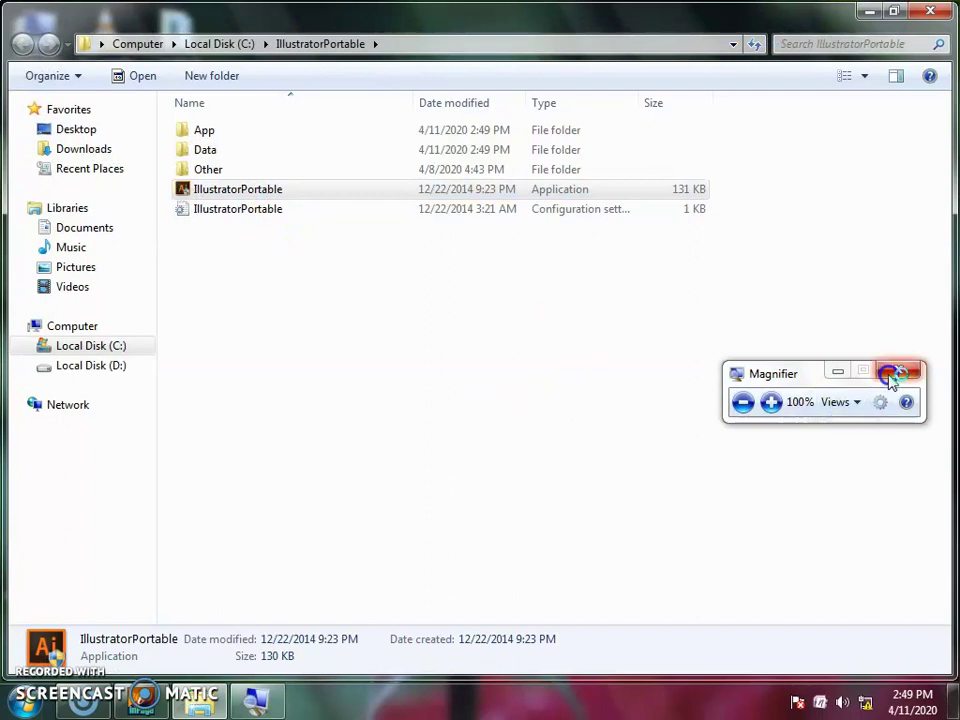
click(893, 375)
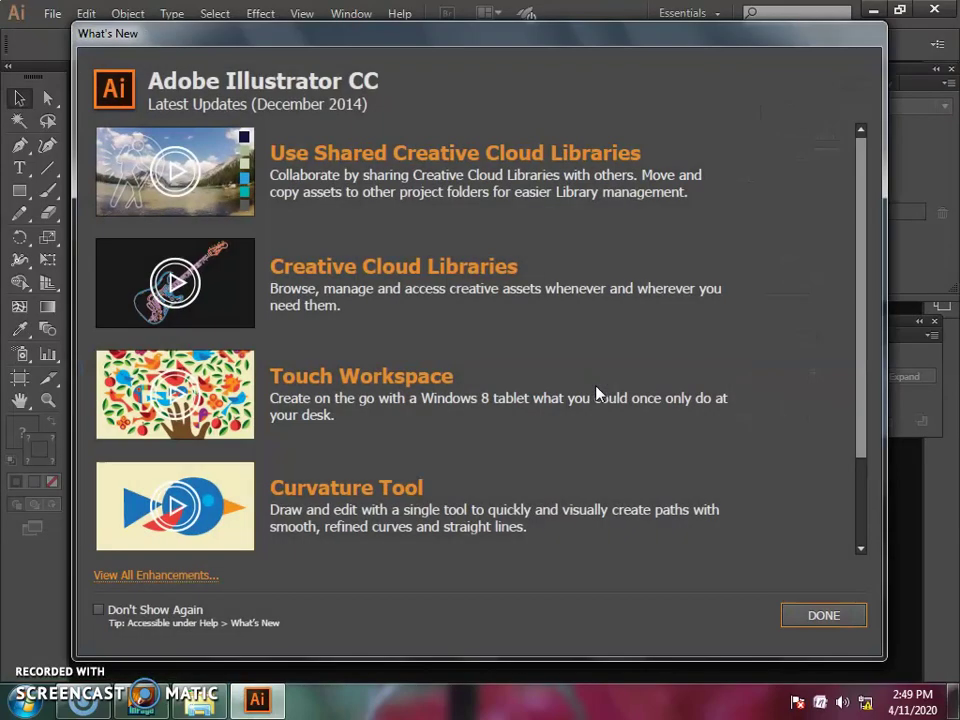
Step: Create a new Letter-size Illustrator document and paste the Urdu heading اپنا ساحل onto it
click(821, 617)
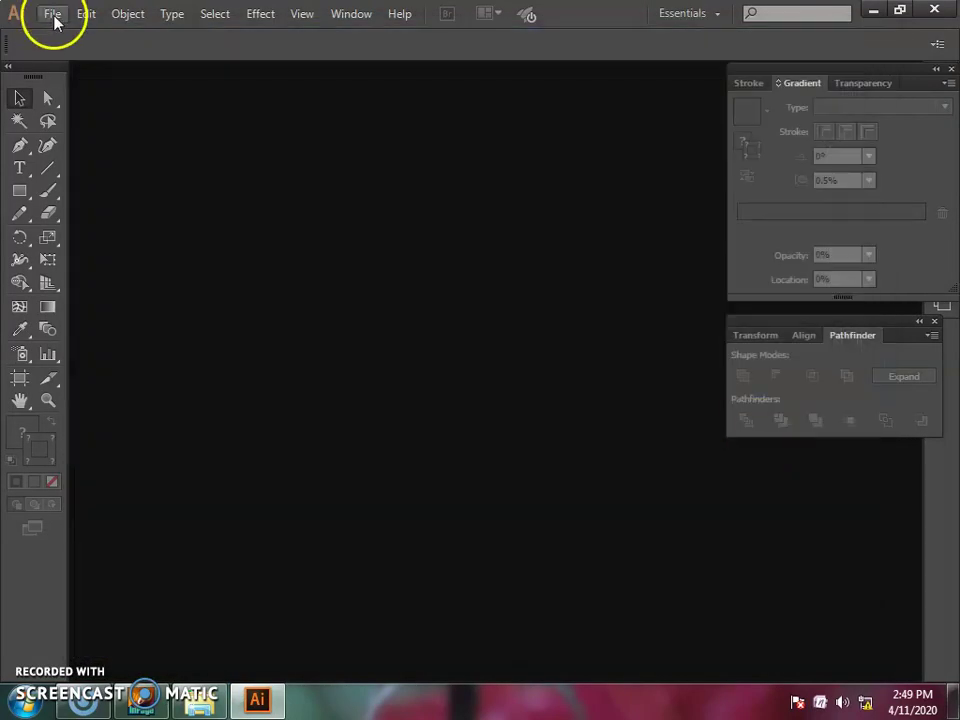
click(50, 14)
click(101, 40)
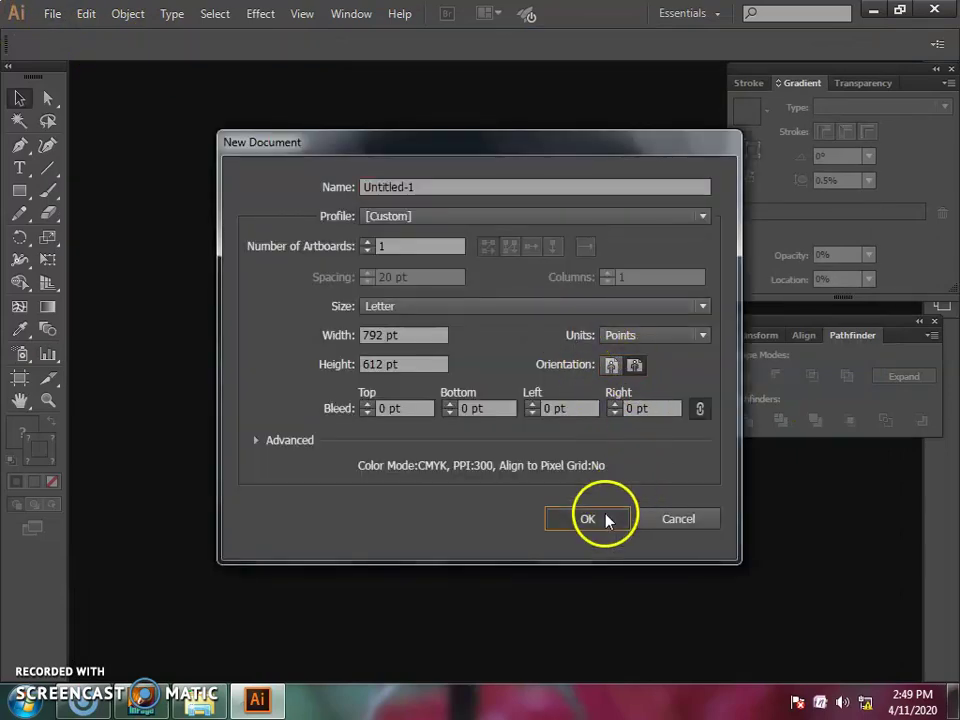
click(606, 517)
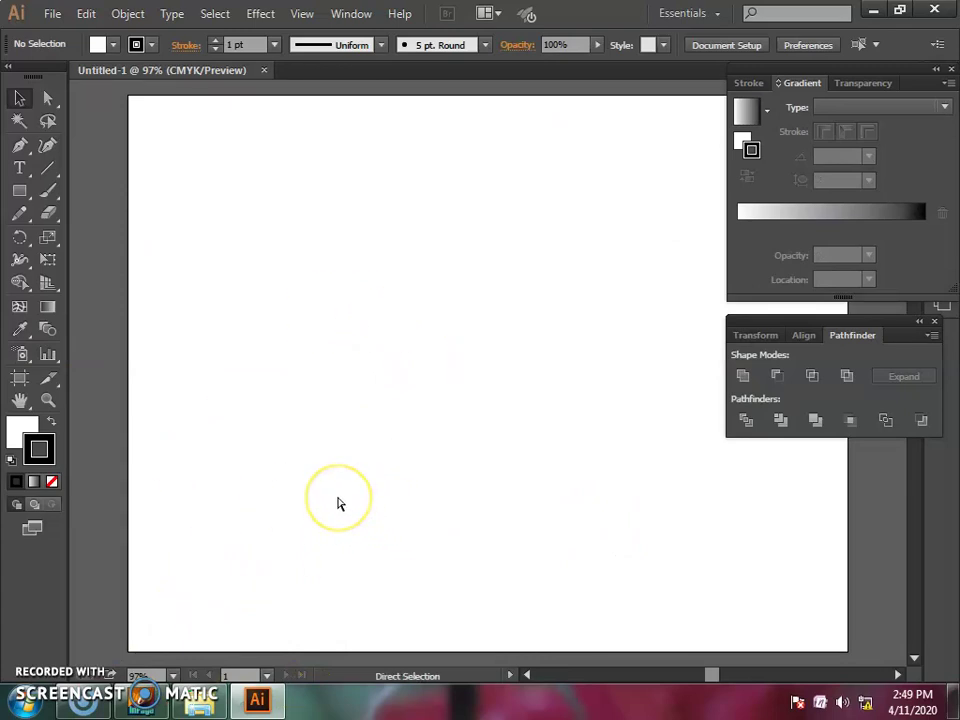
key(ctrl+v)
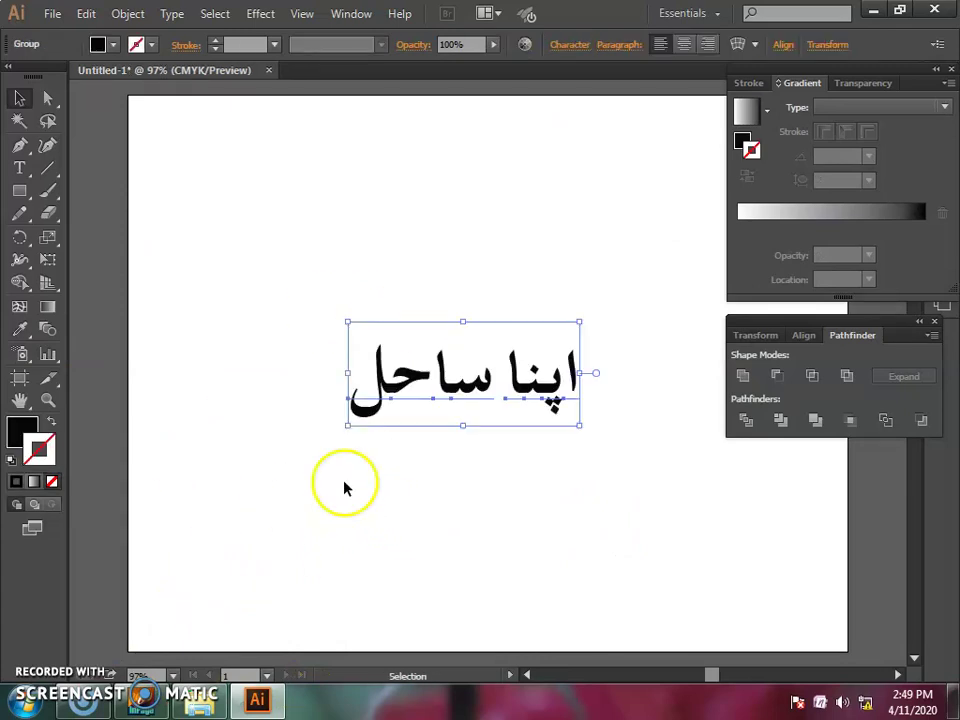
Step: Scale up the Urdu text group and move it up and left on the artboard
click(584, 437)
click(545, 390)
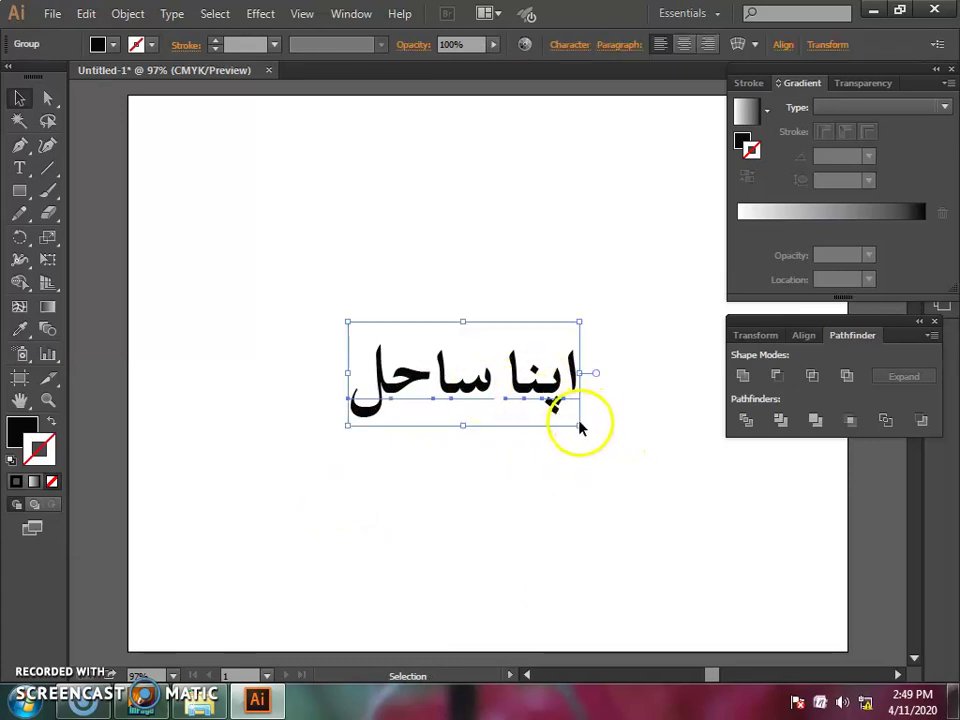
drag(579, 425, 706, 504)
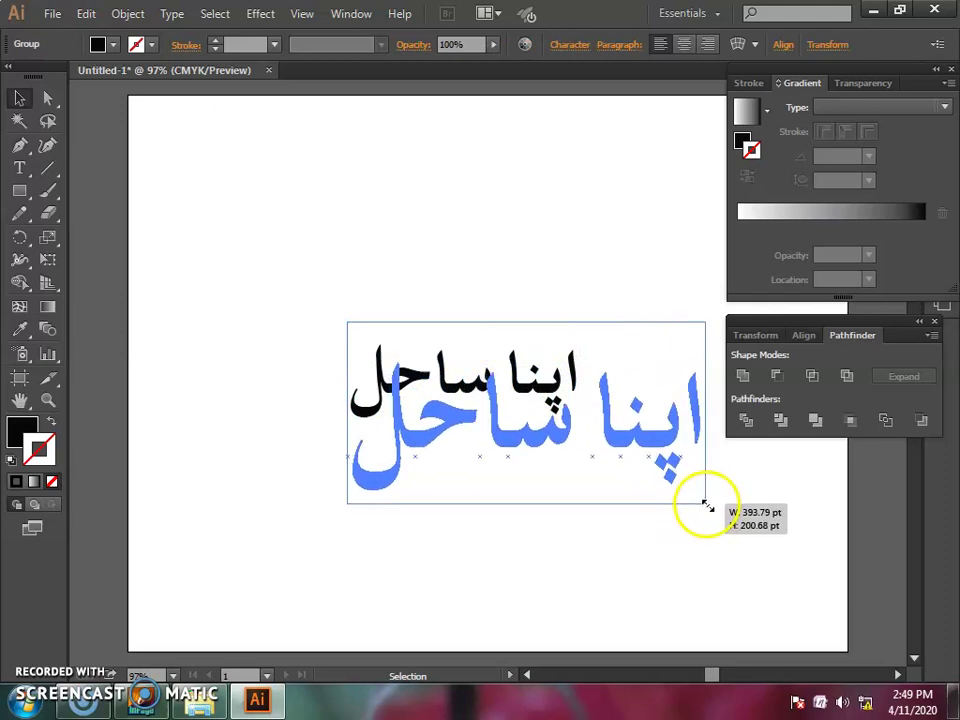
drag(633, 450, 550, 351)
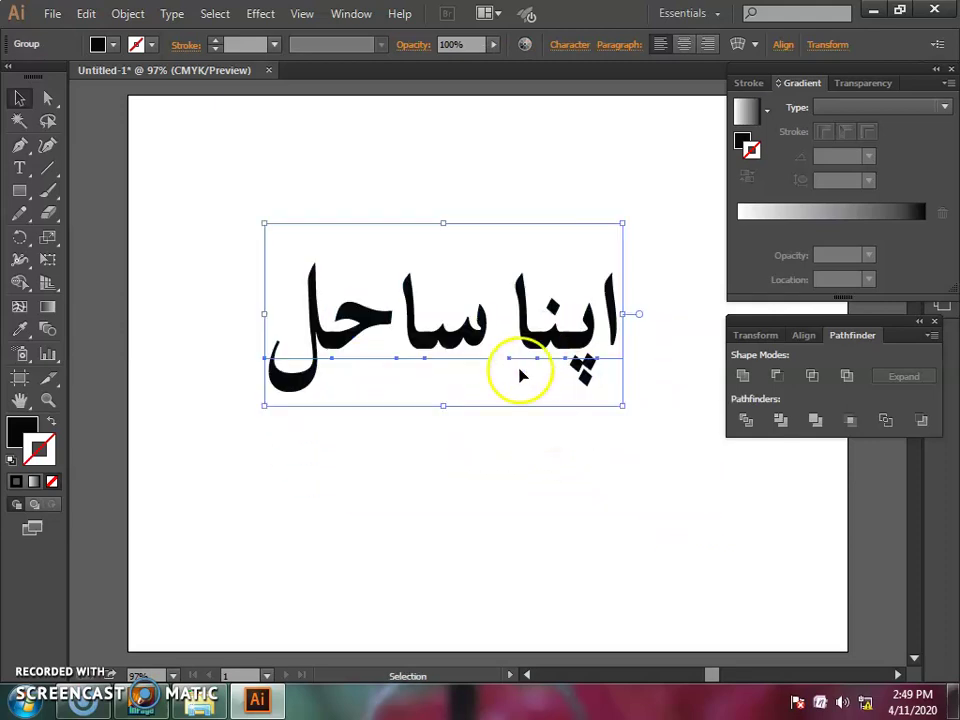
Step: Open the Textures graphic style library and try brick and other textures, ending on grey
click(352, 14)
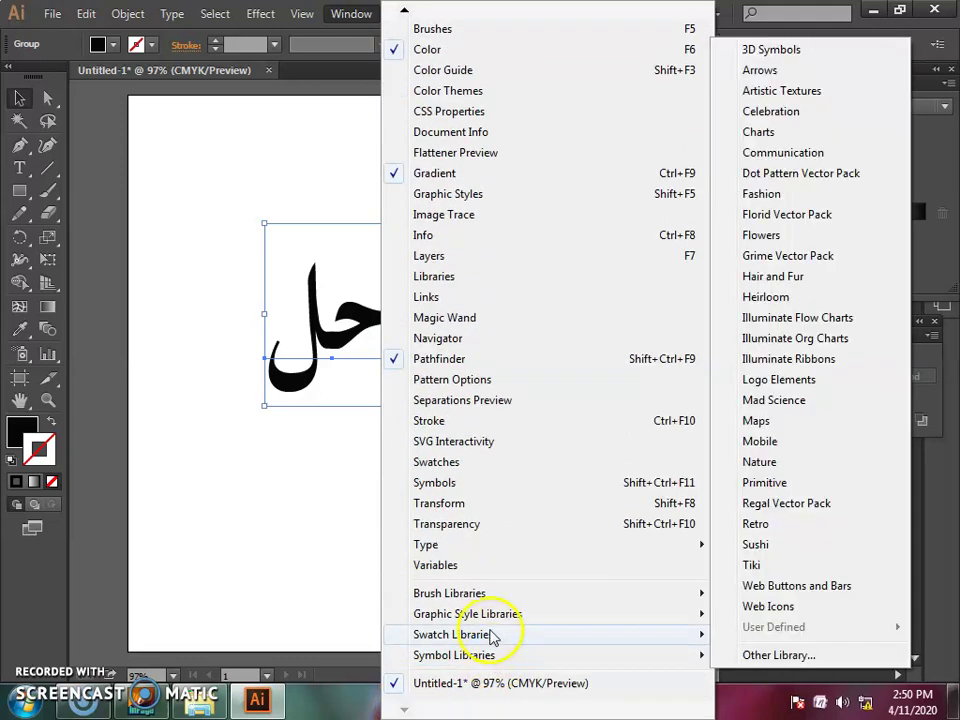
mouse_move(468, 614)
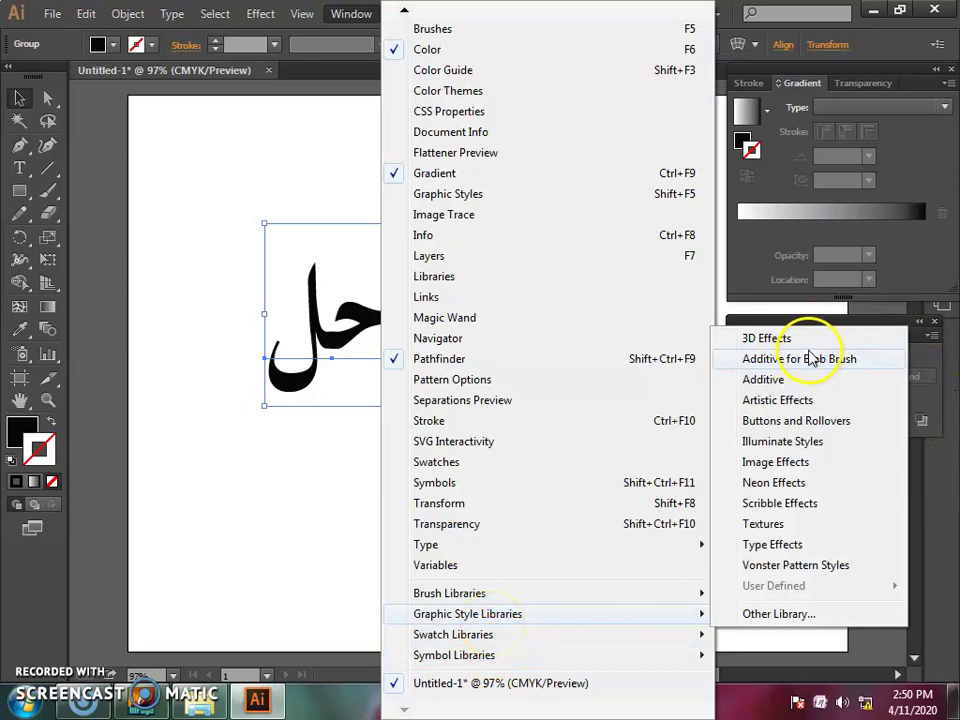
click(800, 525)
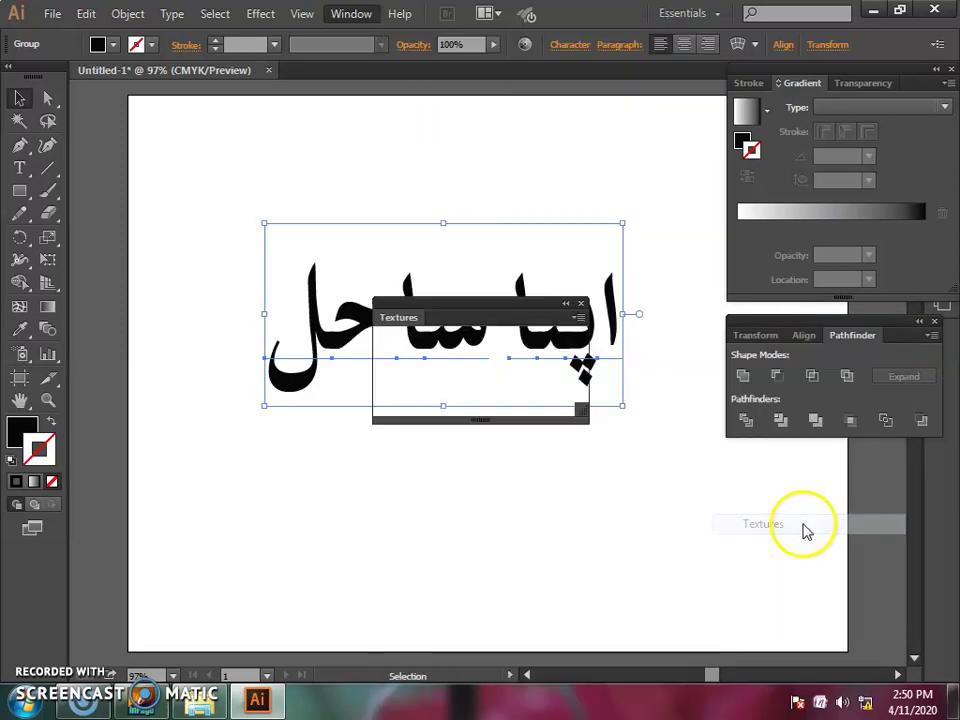
drag(490, 322, 658, 450)
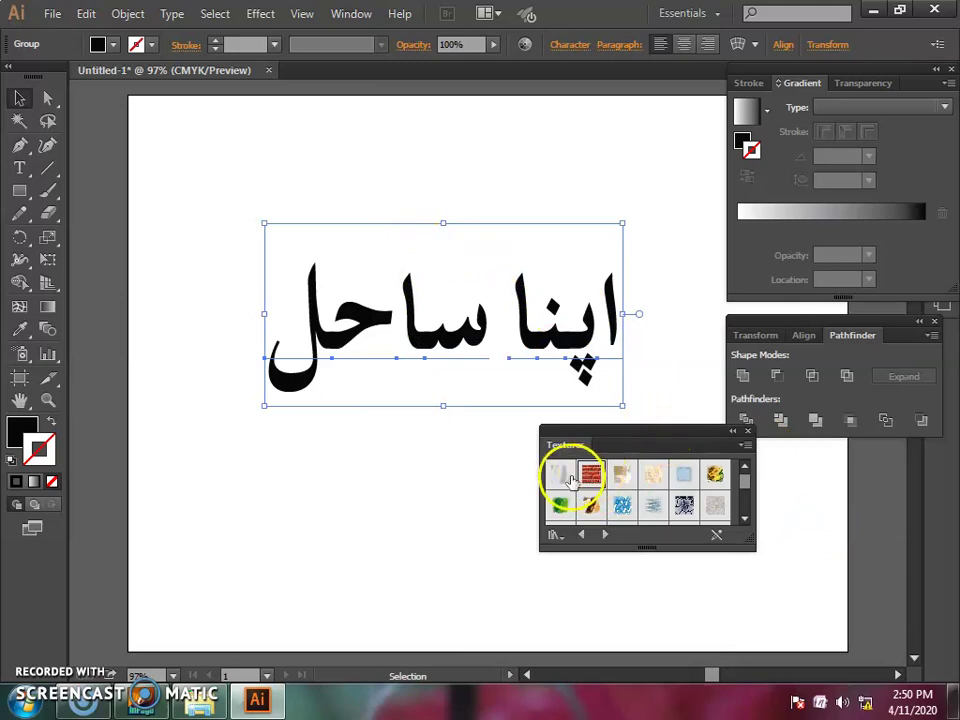
click(575, 480)
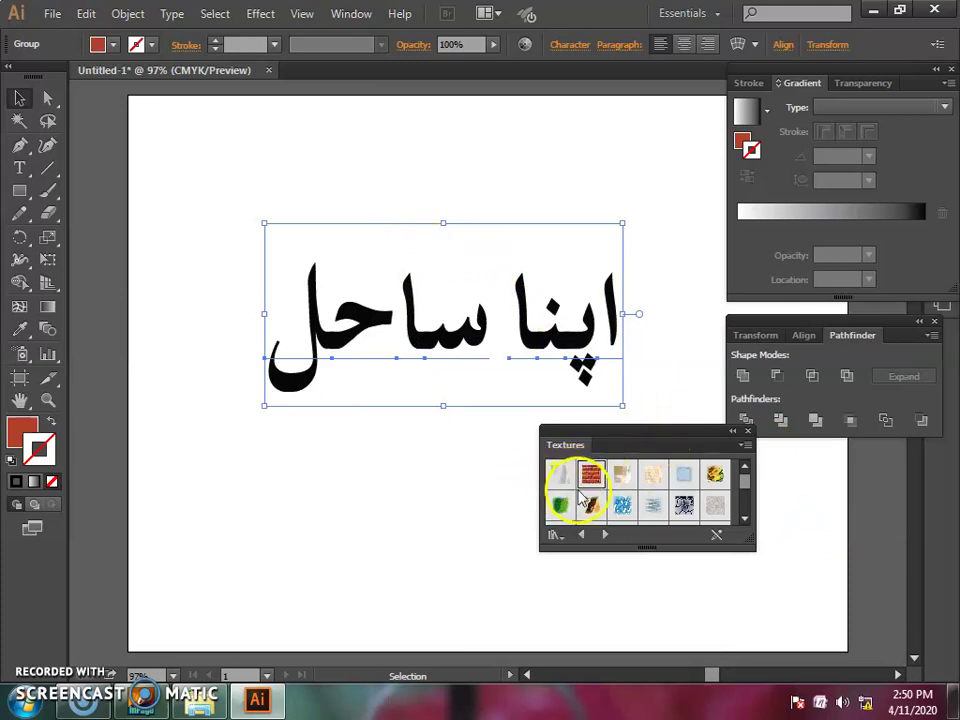
click(632, 483)
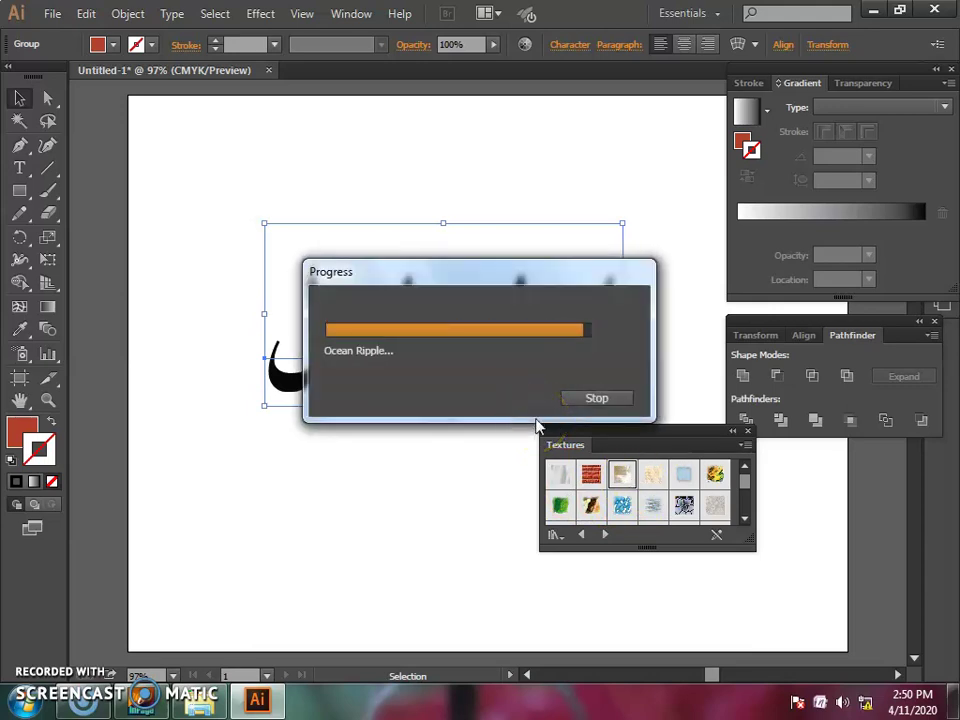
click(555, 426)
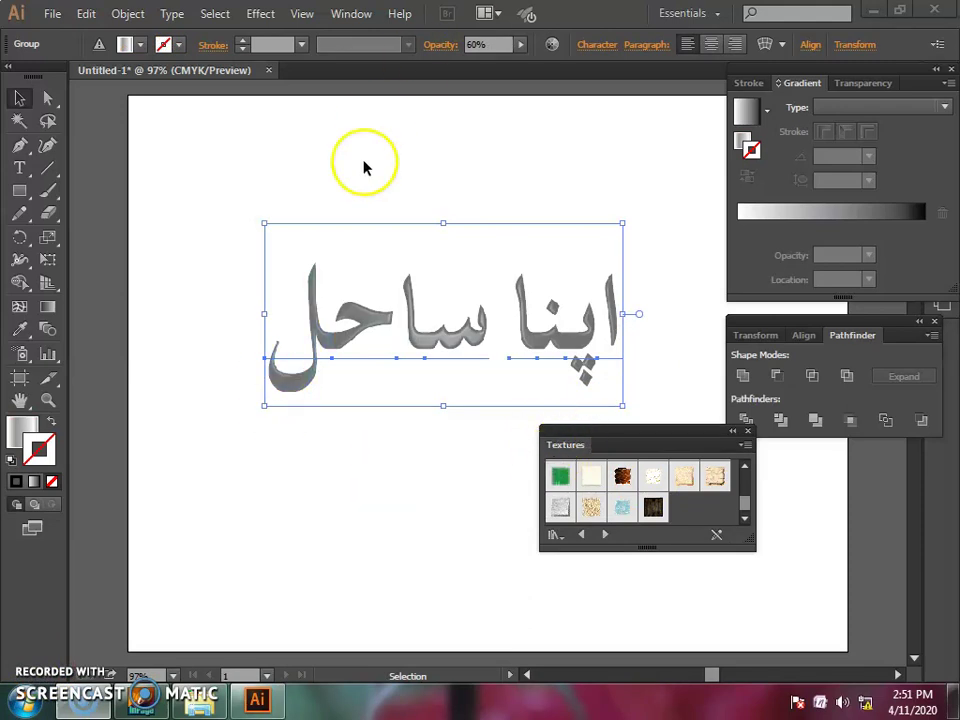
Step: Open the Artistic Effects style library and apply its solid black smeared style to the Urdu text
click(747, 431)
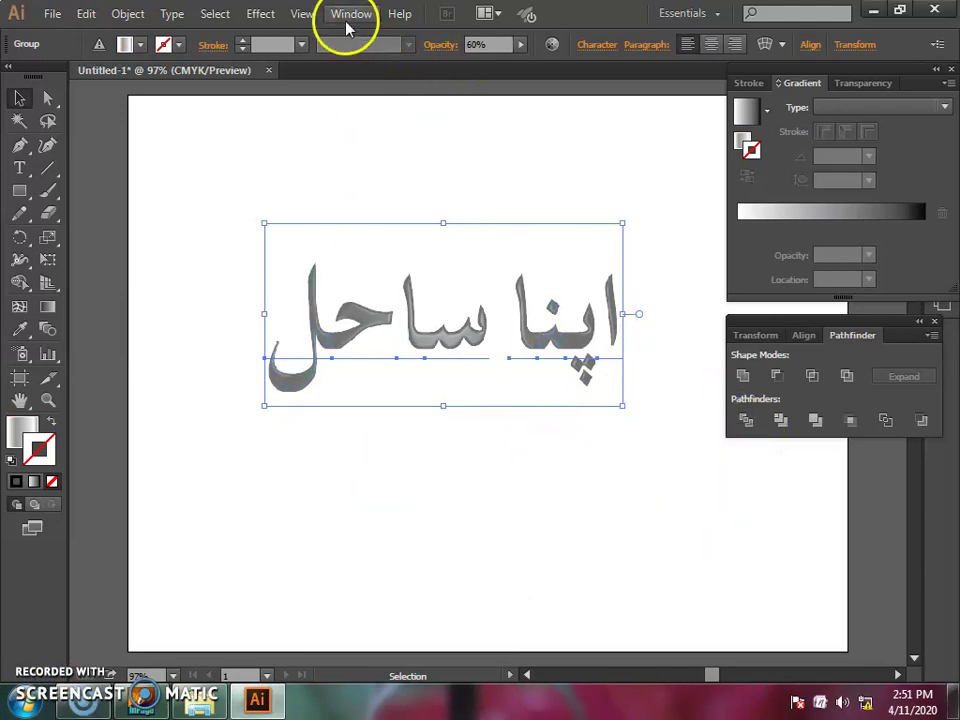
click(350, 14)
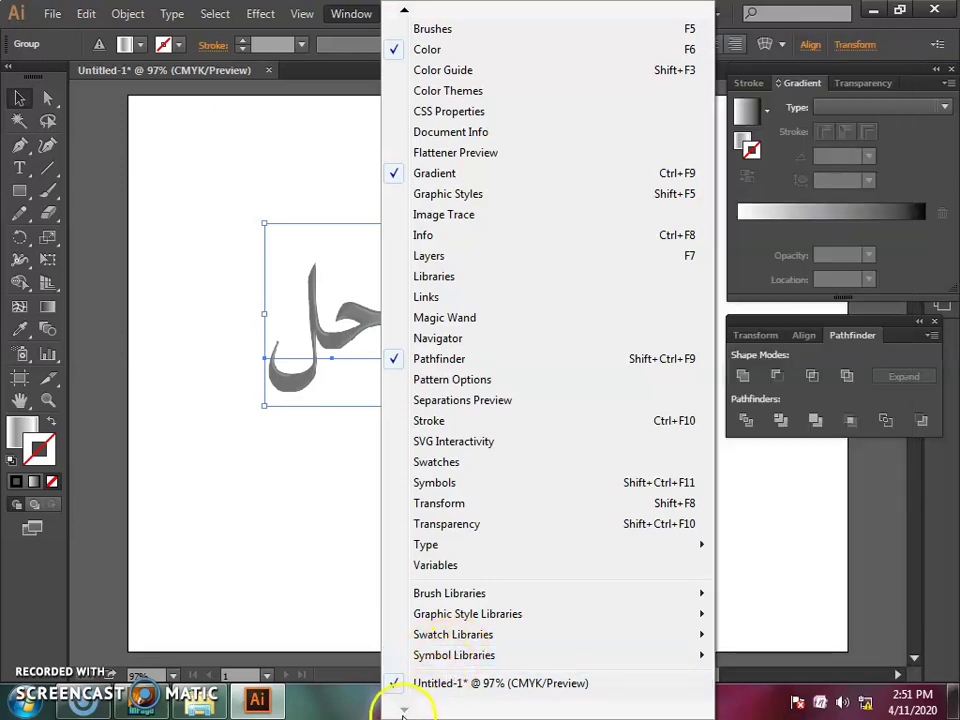
mouse_move(467, 613)
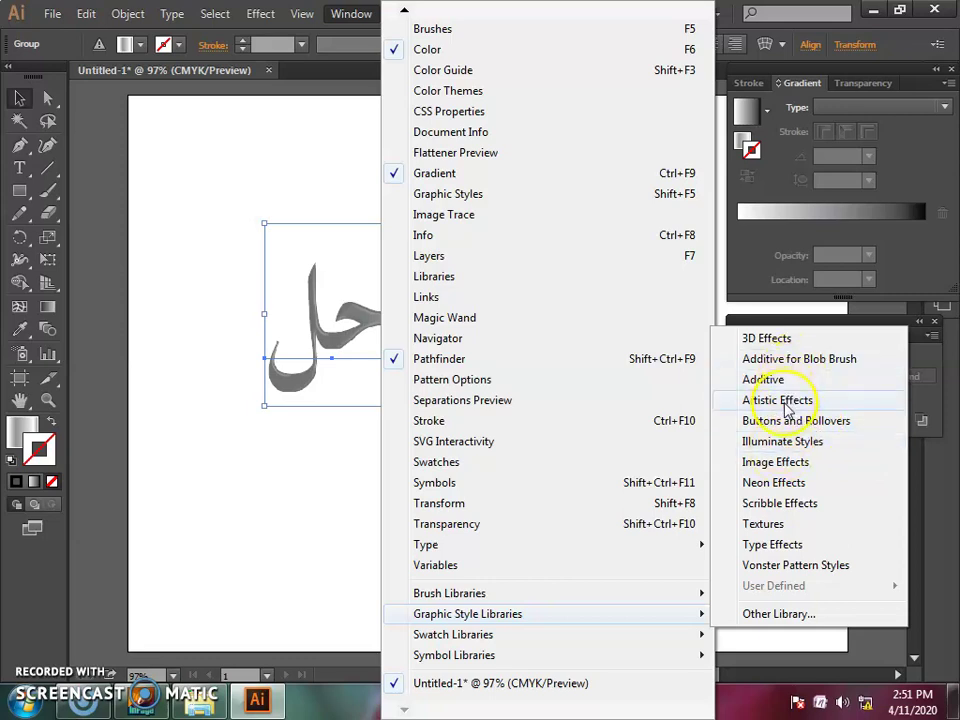
click(787, 402)
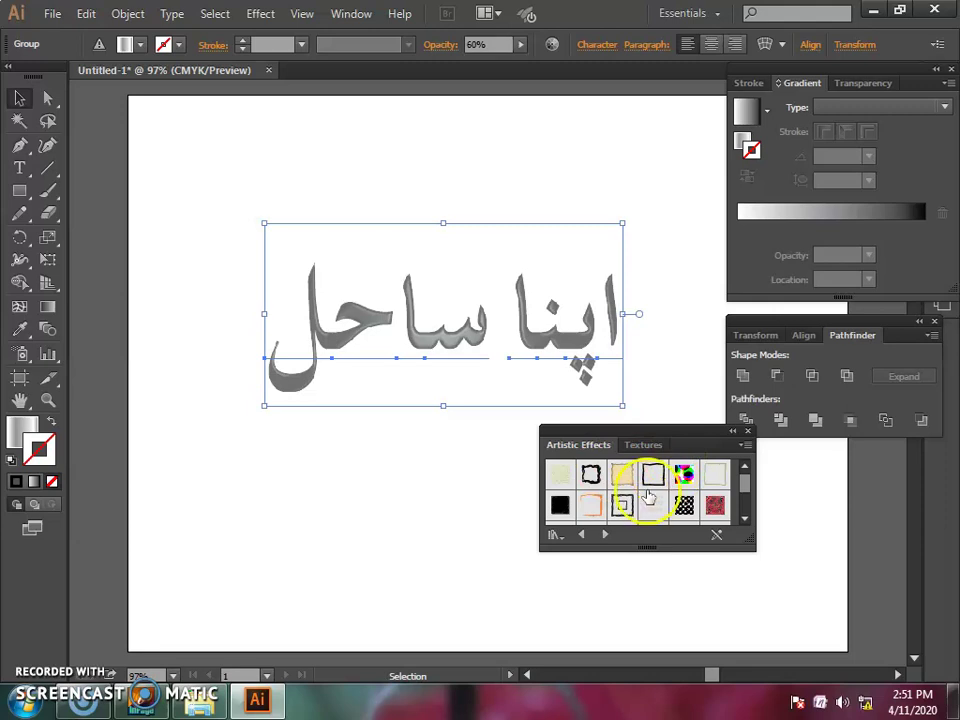
click(558, 505)
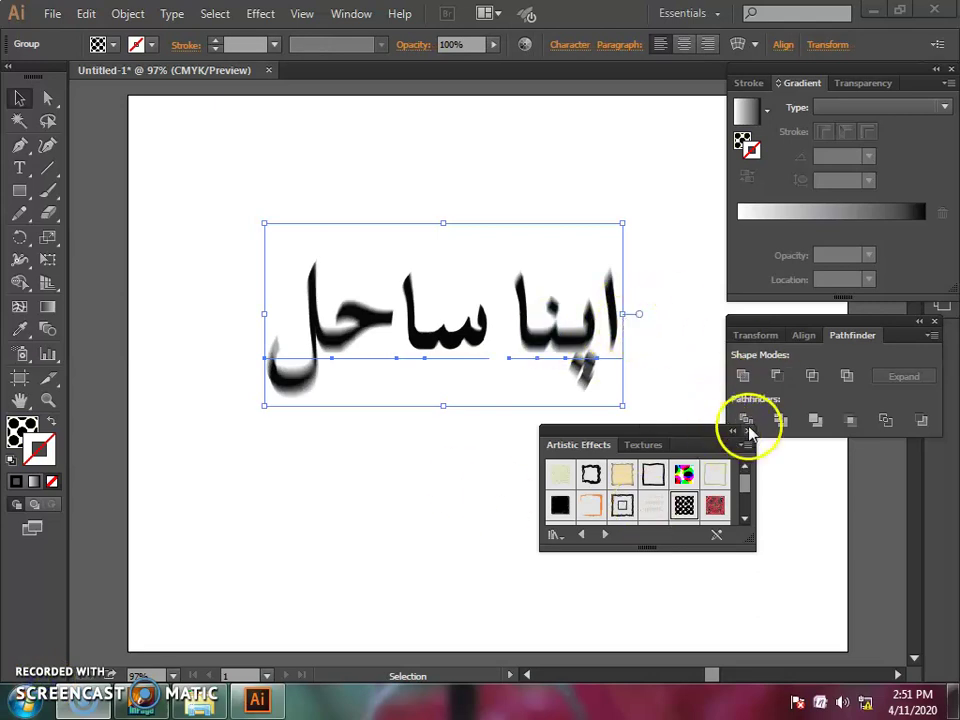
click(352, 14)
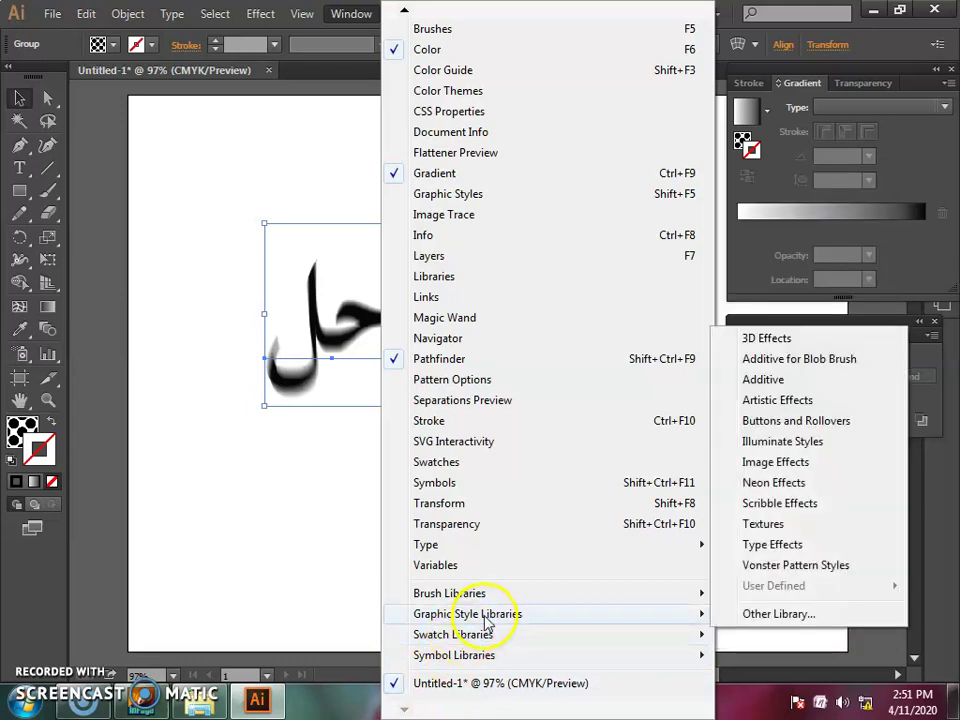
Step: Open the 3D Effects library, try blue, red and black styles, and finish with 3D Effect 6
click(818, 340)
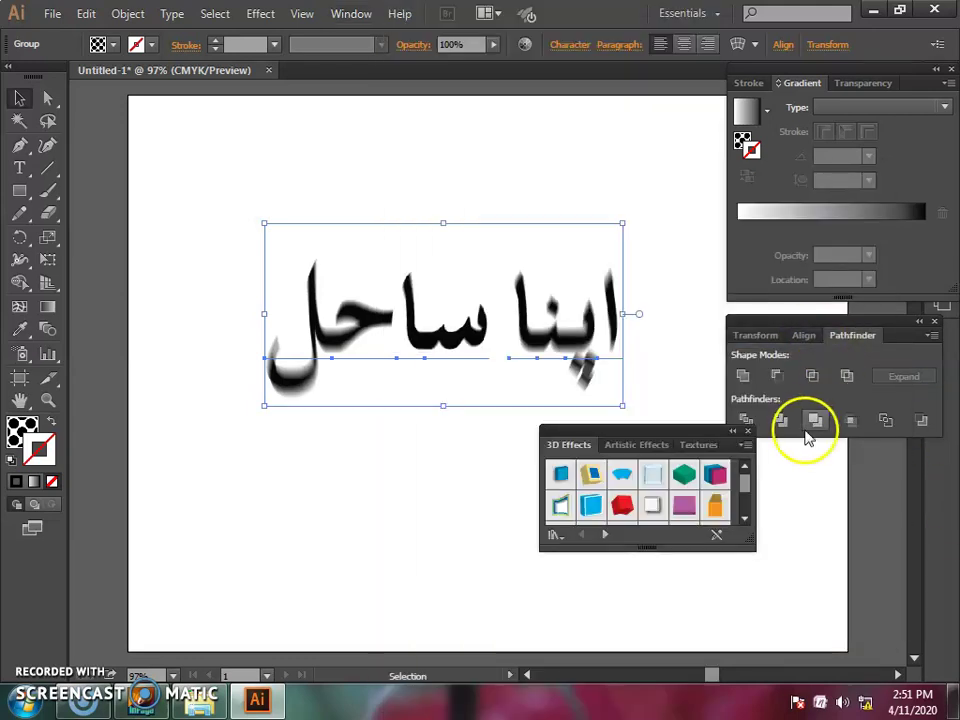
click(589, 507)
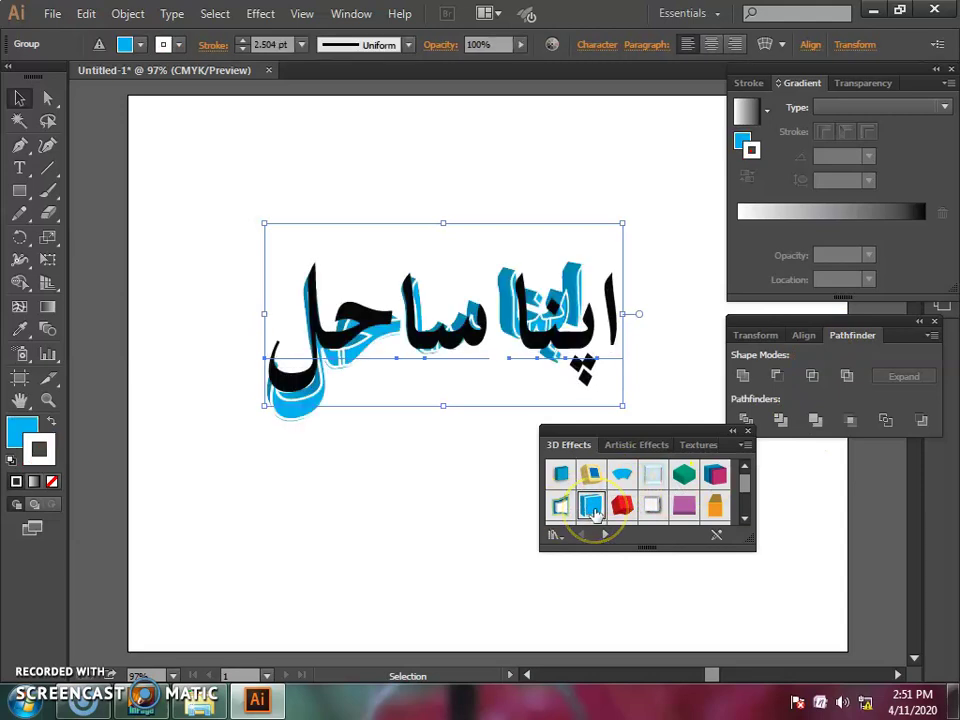
click(622, 507)
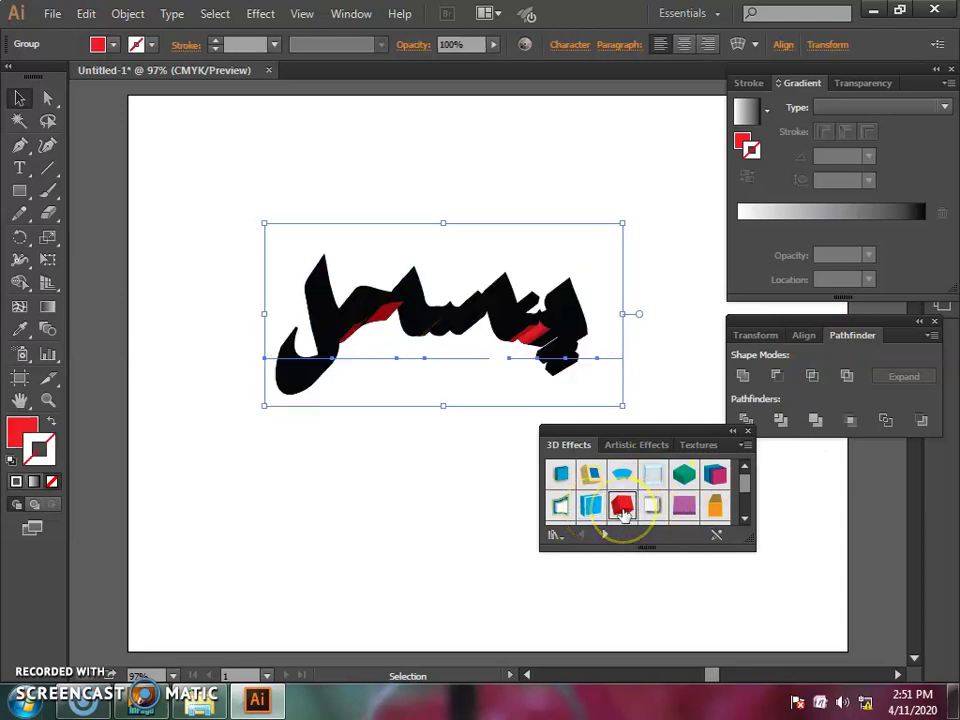
click(684, 507)
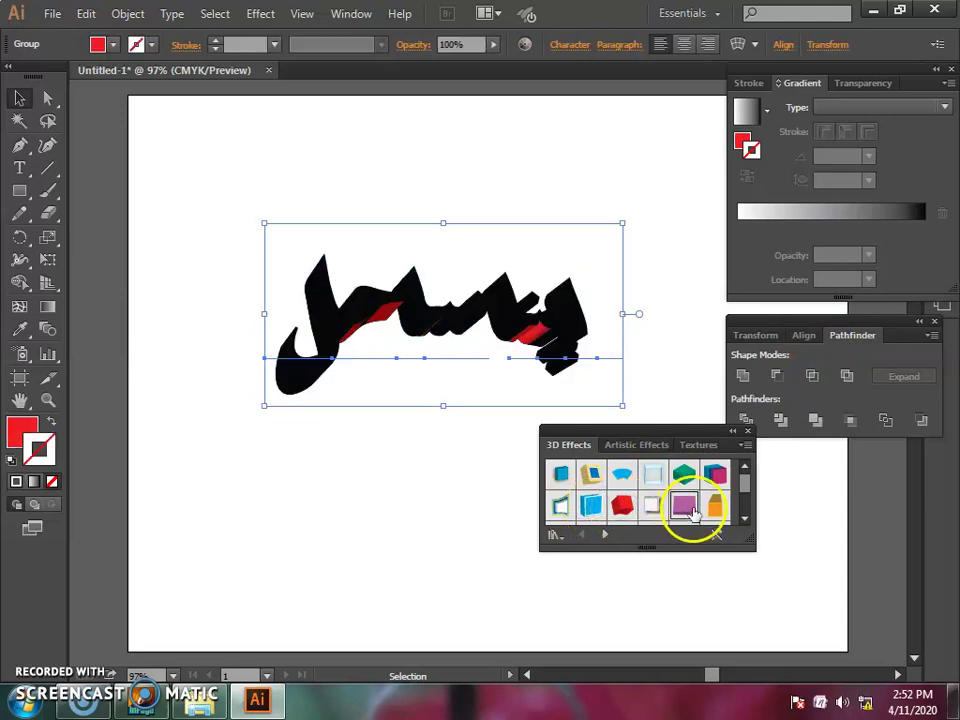
click(562, 478)
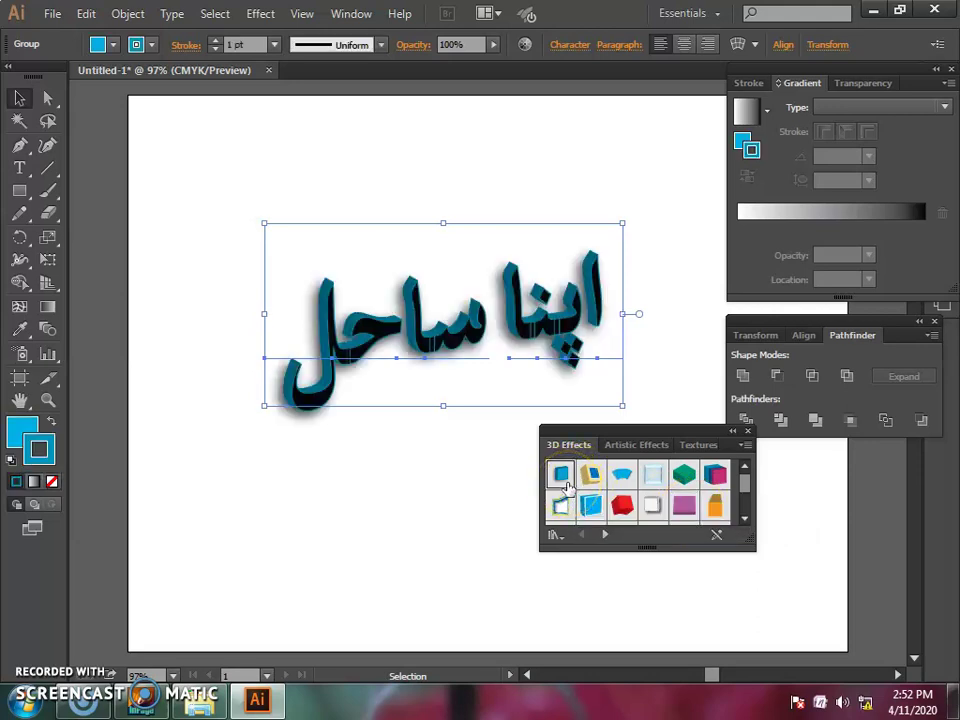
click(715, 474)
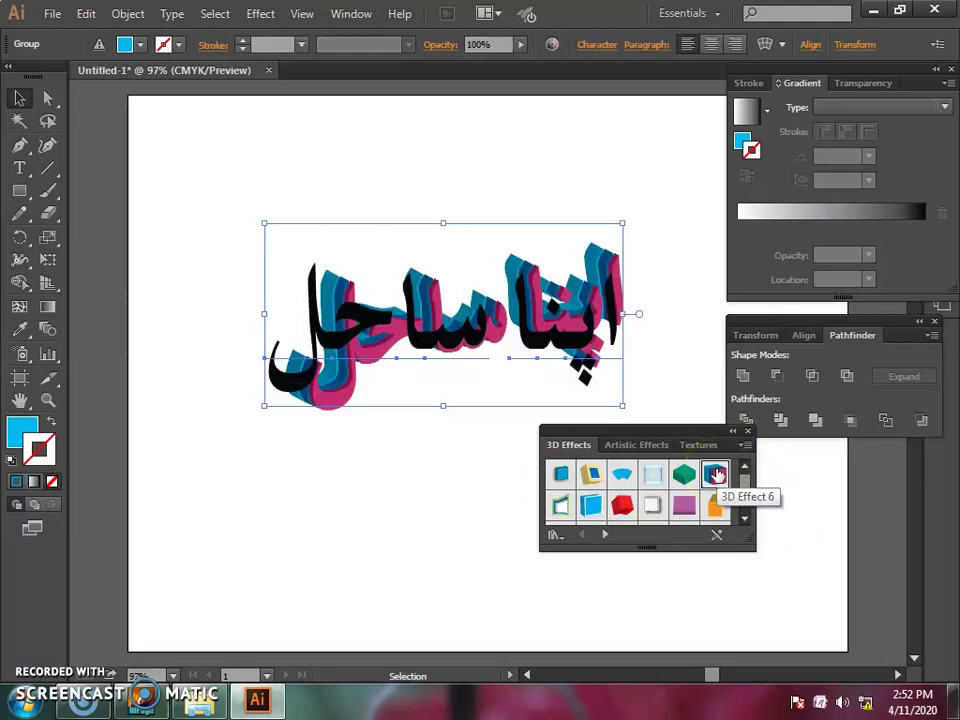